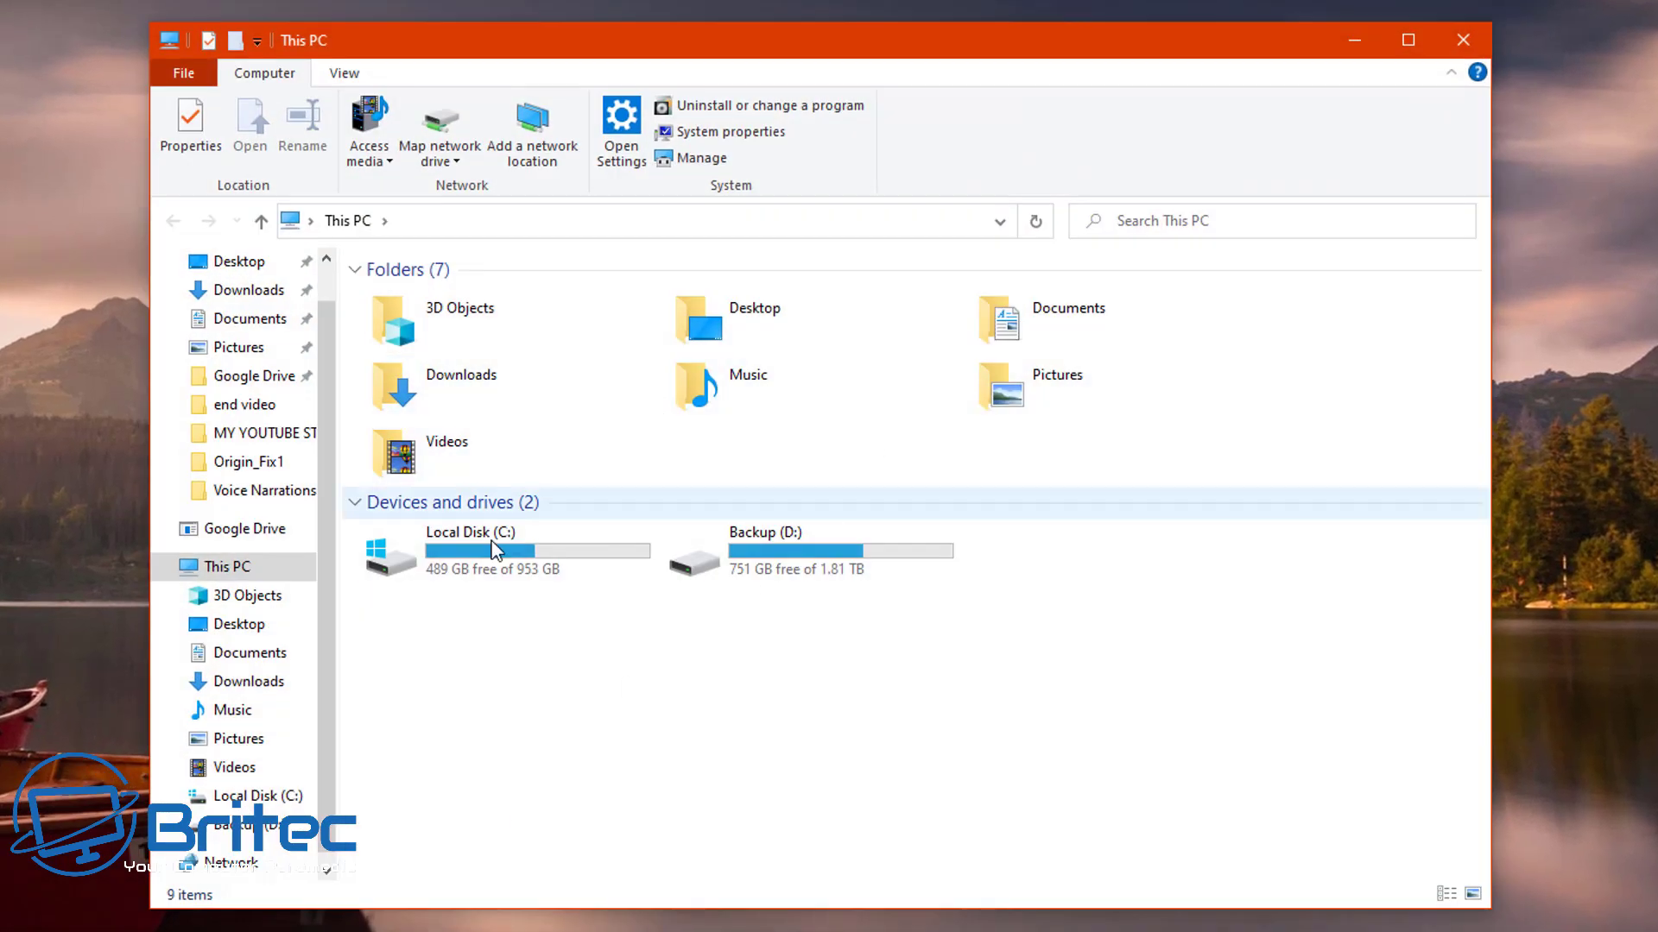
Step: Browse from Local Disk (C:) through Users into the ChangeMe profile folder
double_click(486, 559)
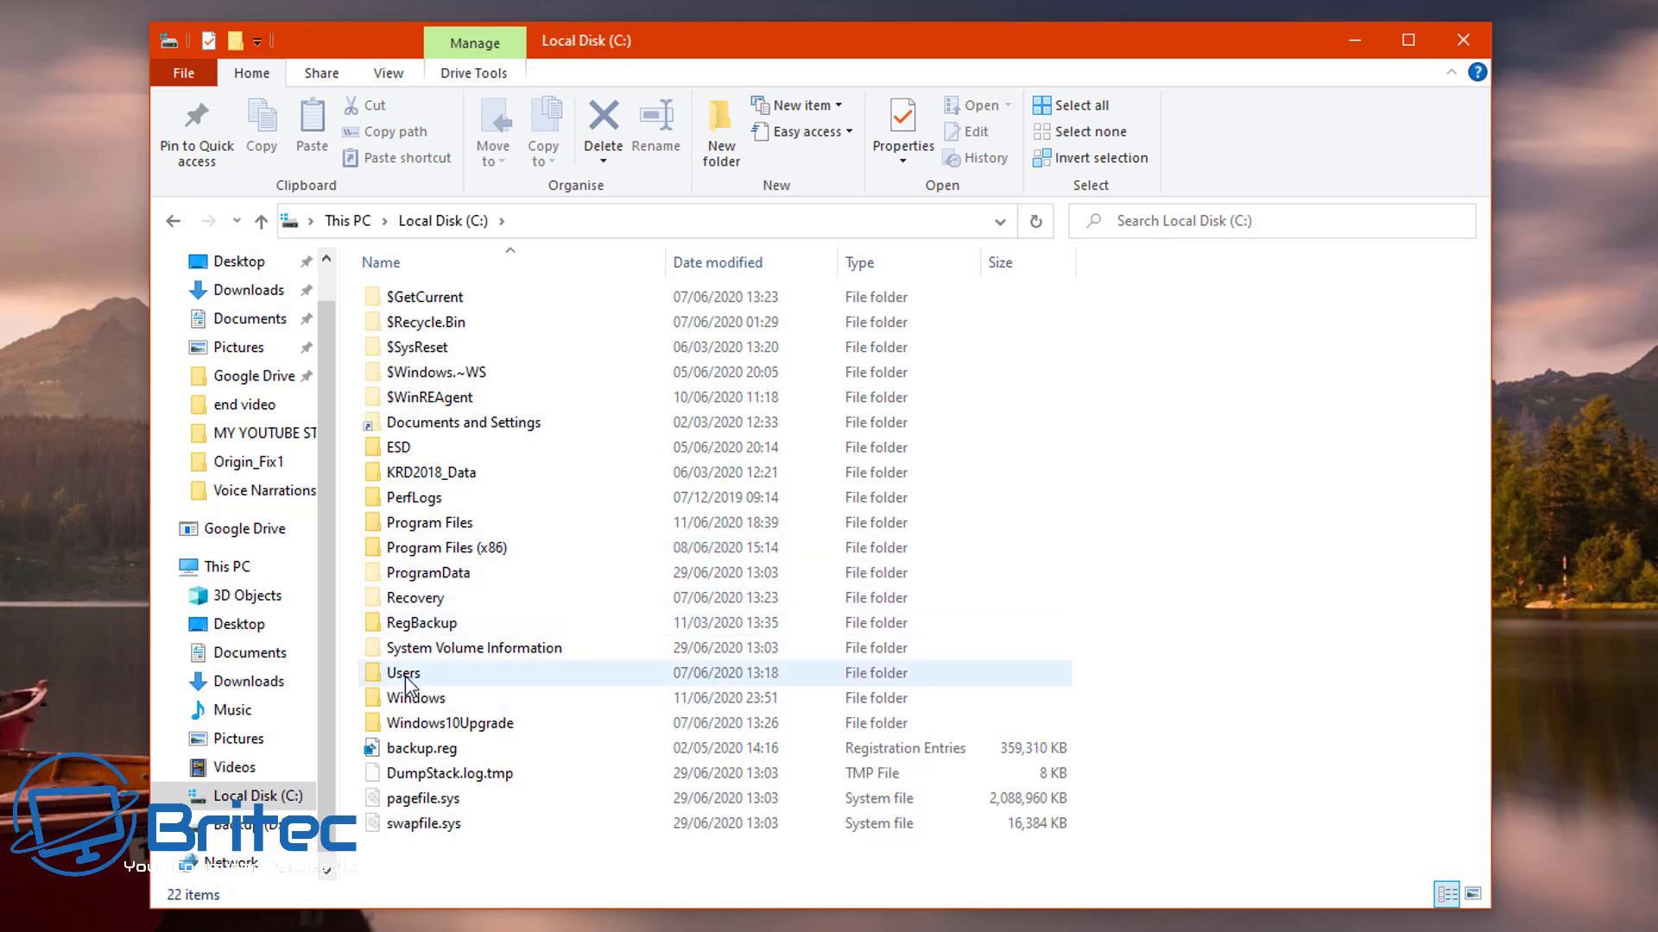
double_click(407, 680)
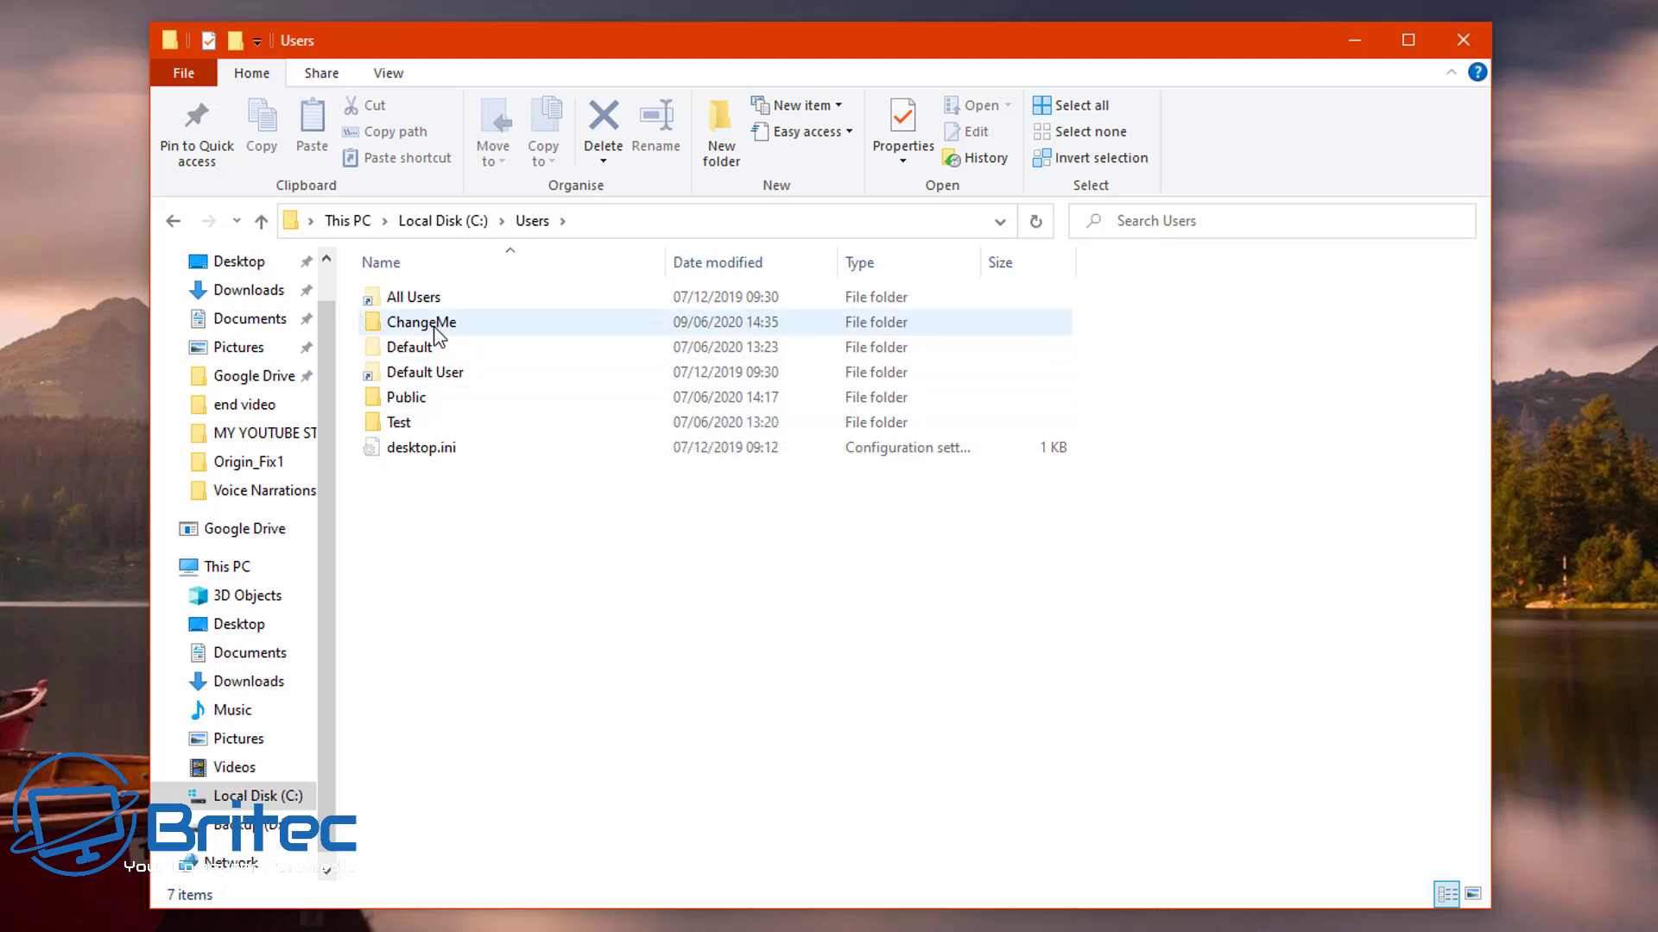
double_click(479, 319)
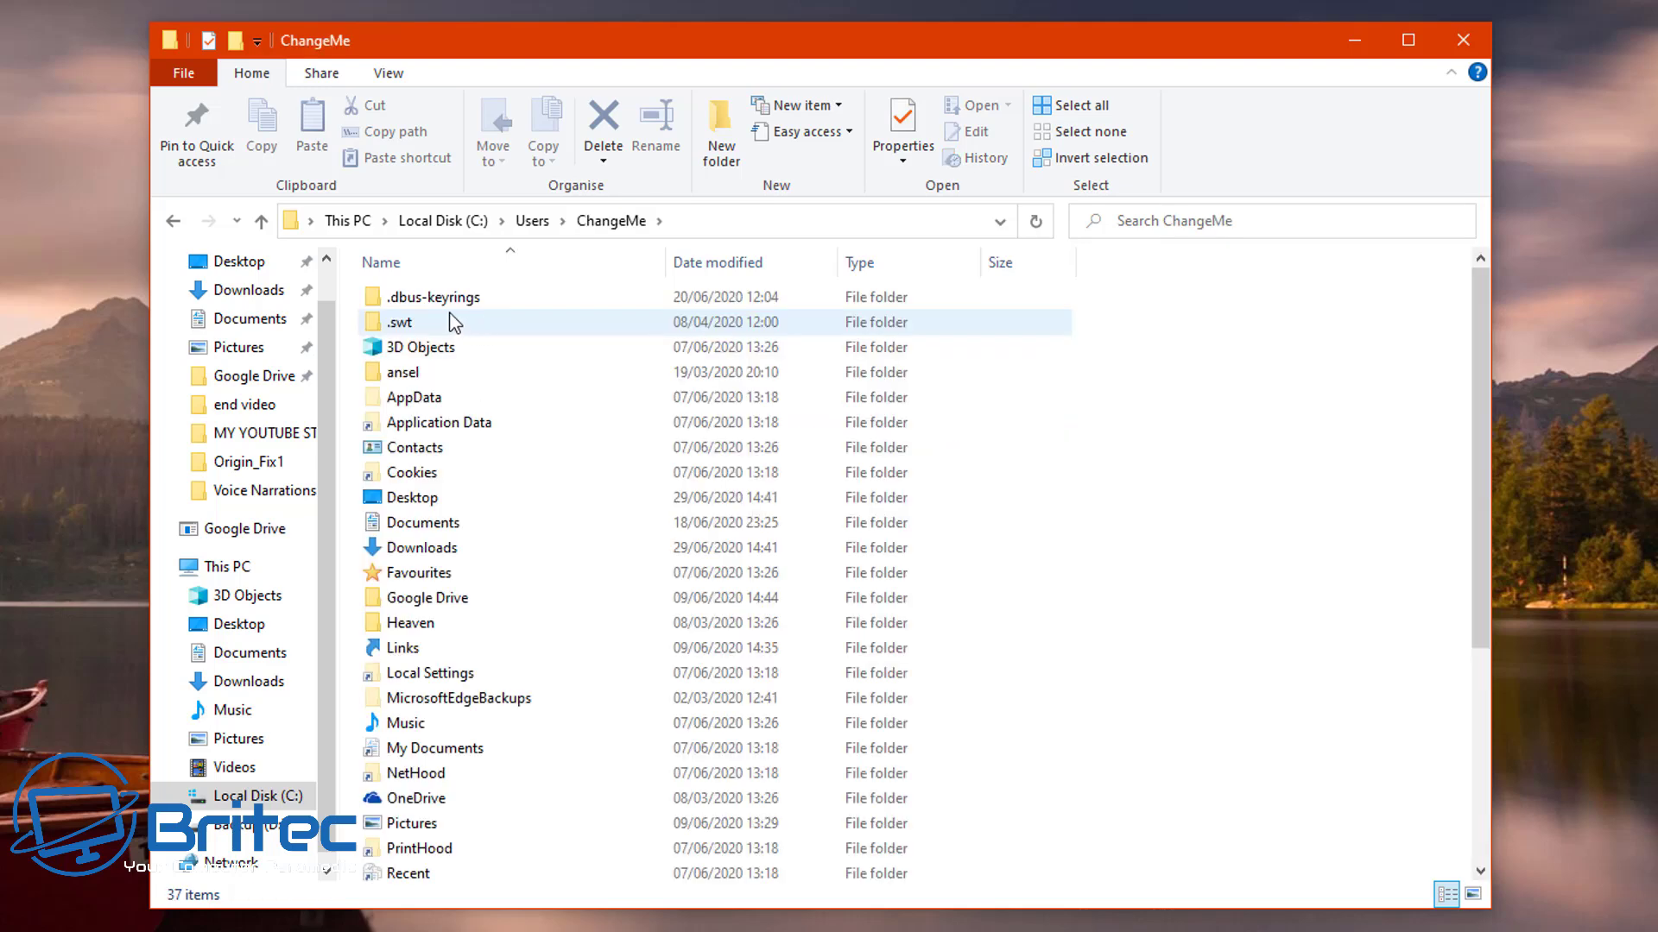
mouse_move(453, 395)
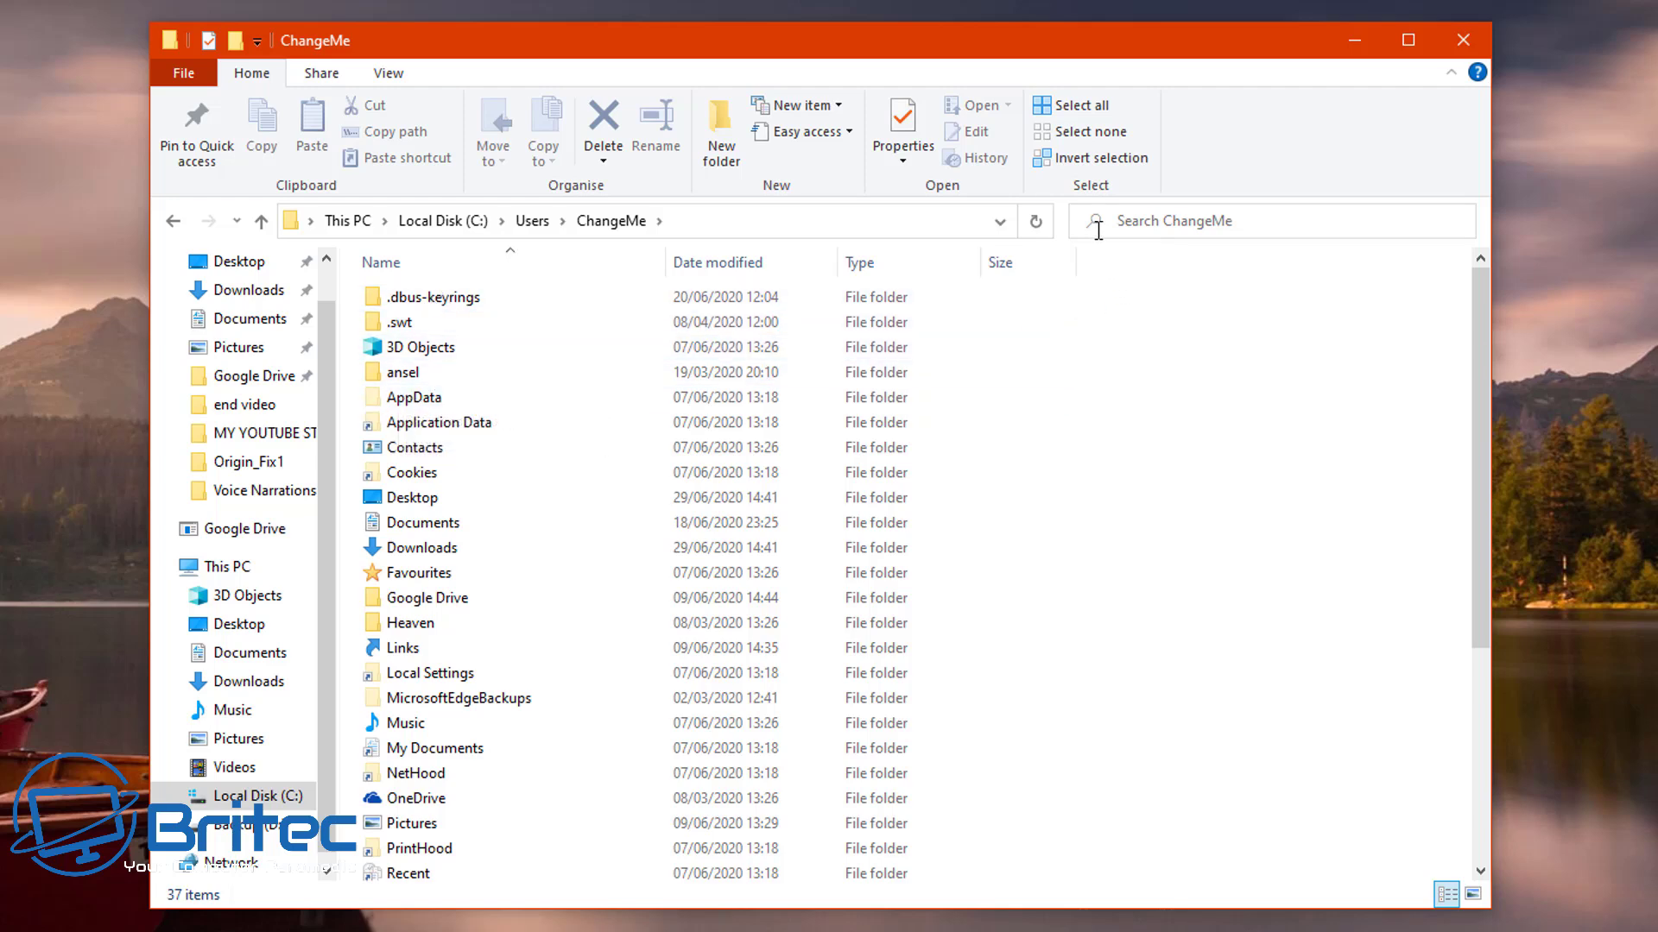
Step: Enable 'Show hidden files, folders and drives' in Folder Options so AppData appears
left_click(390, 74)
left_click(1368, 154)
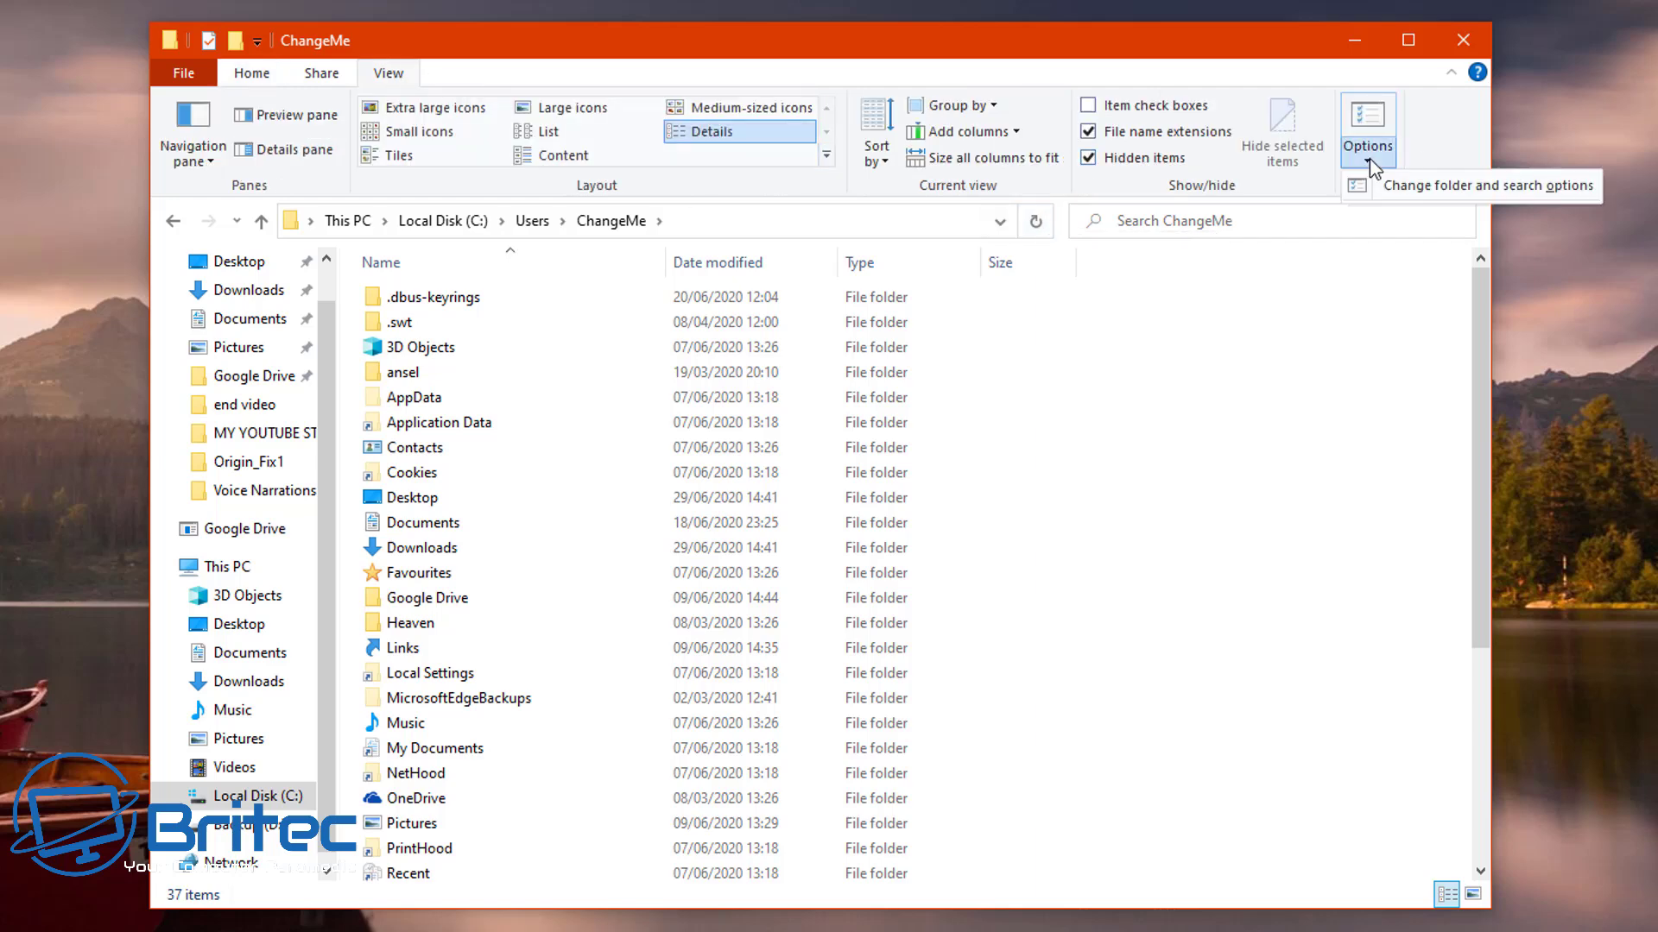
left_click(1386, 194)
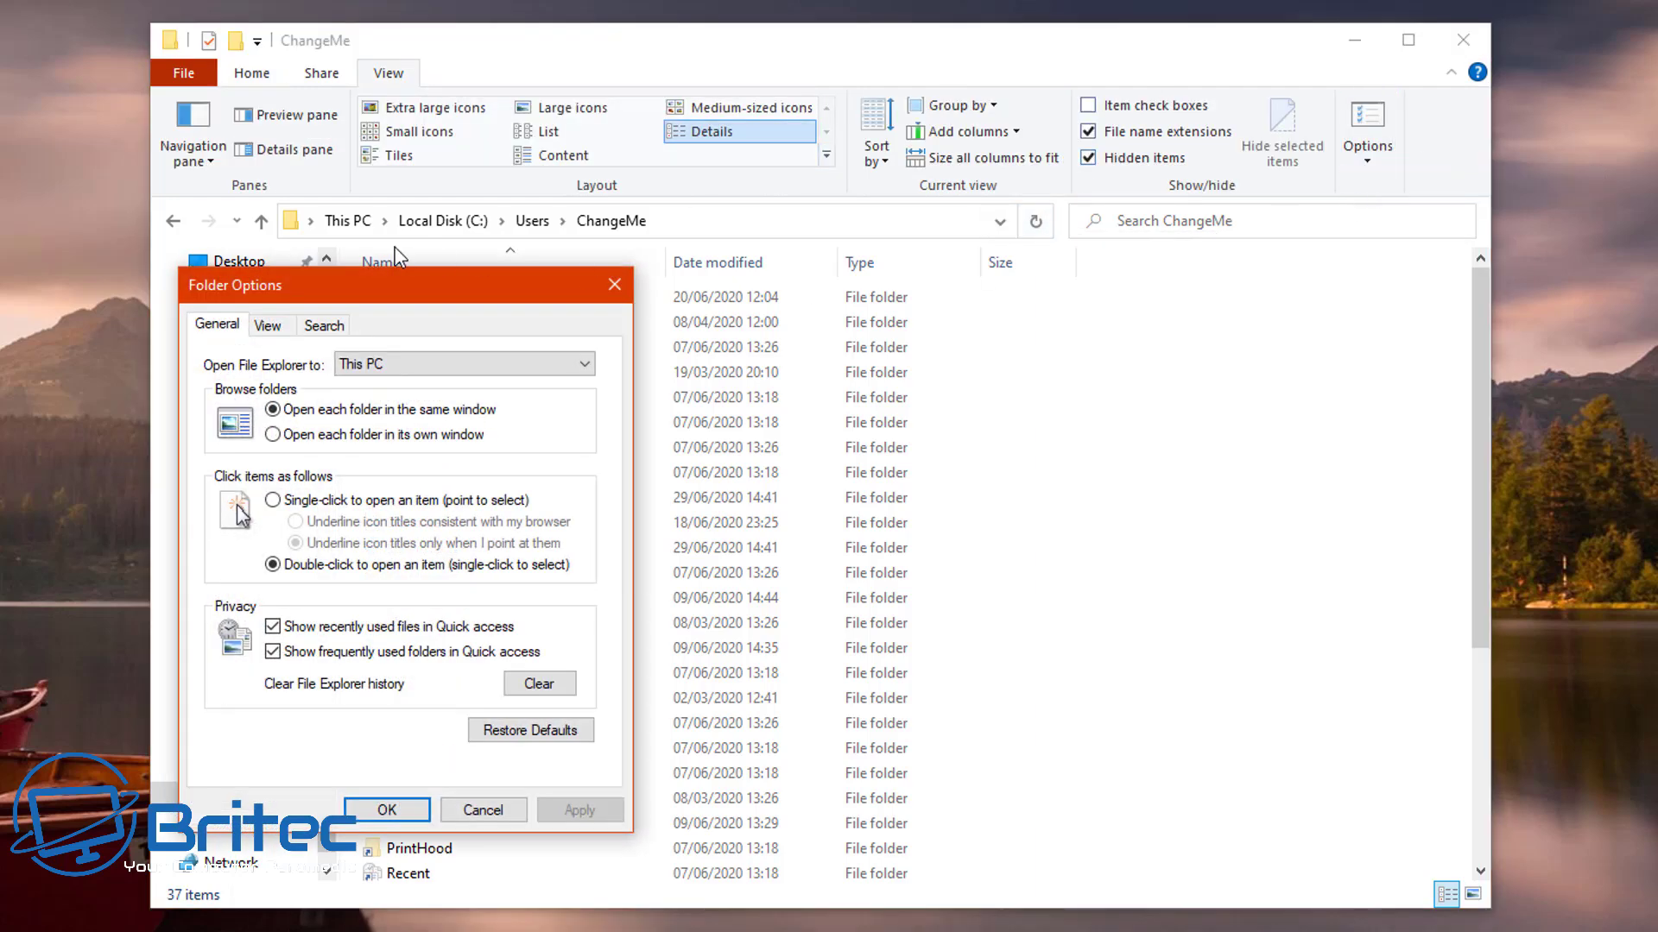
left_click_drag(403, 288, 701, 288)
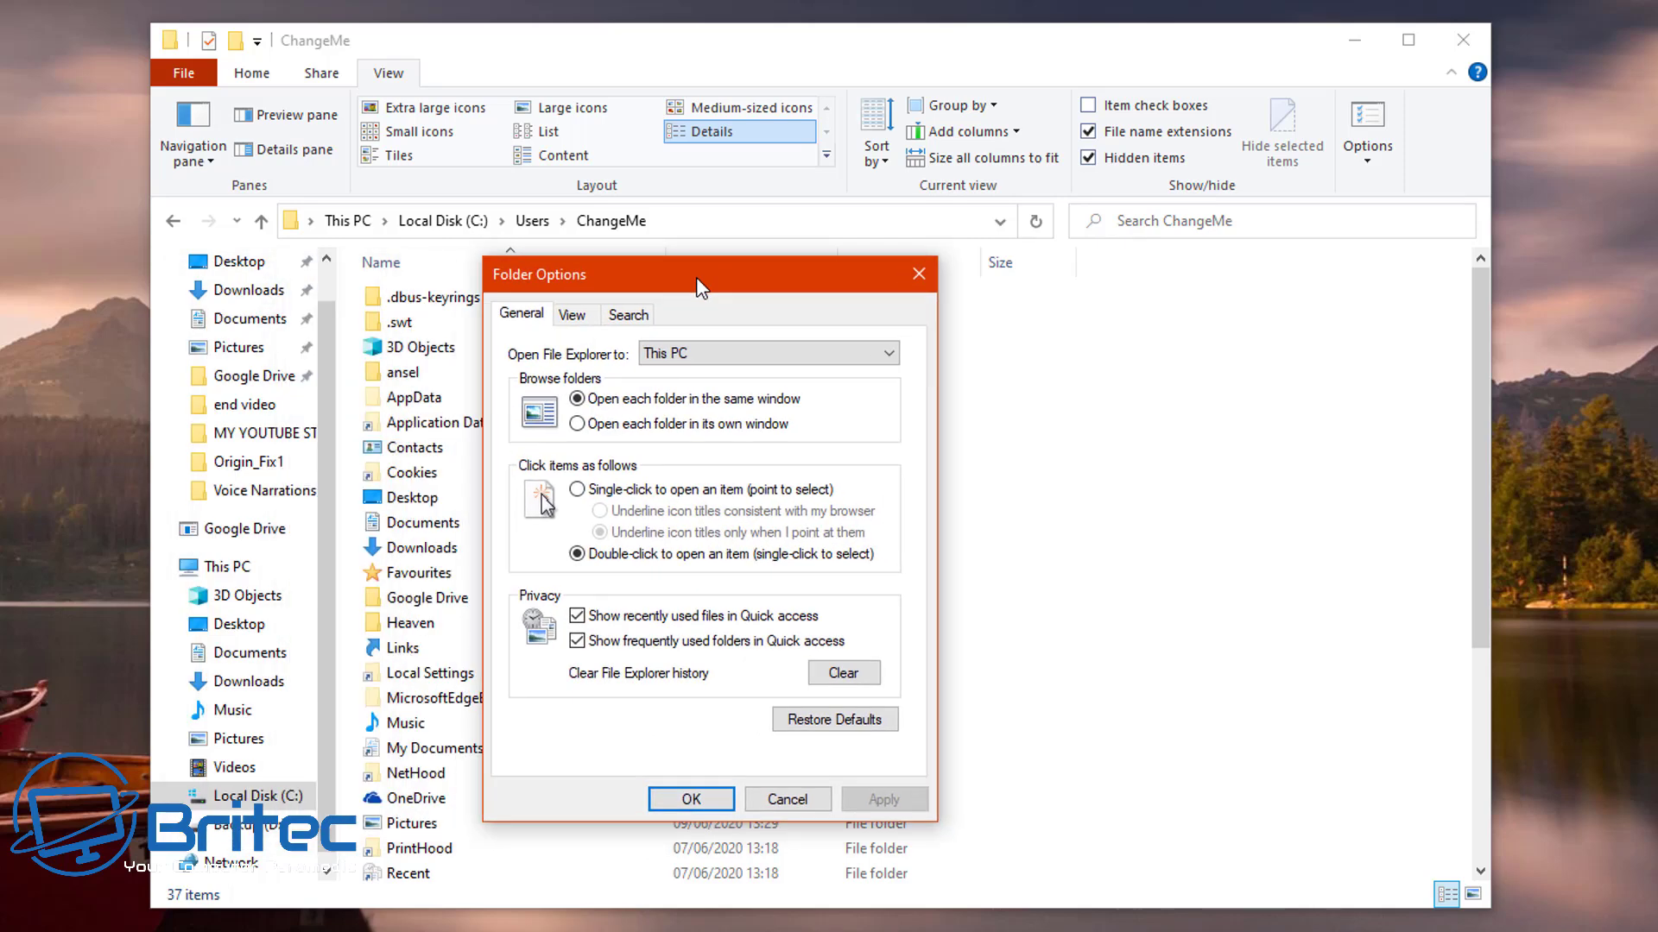
left_click(579, 321)
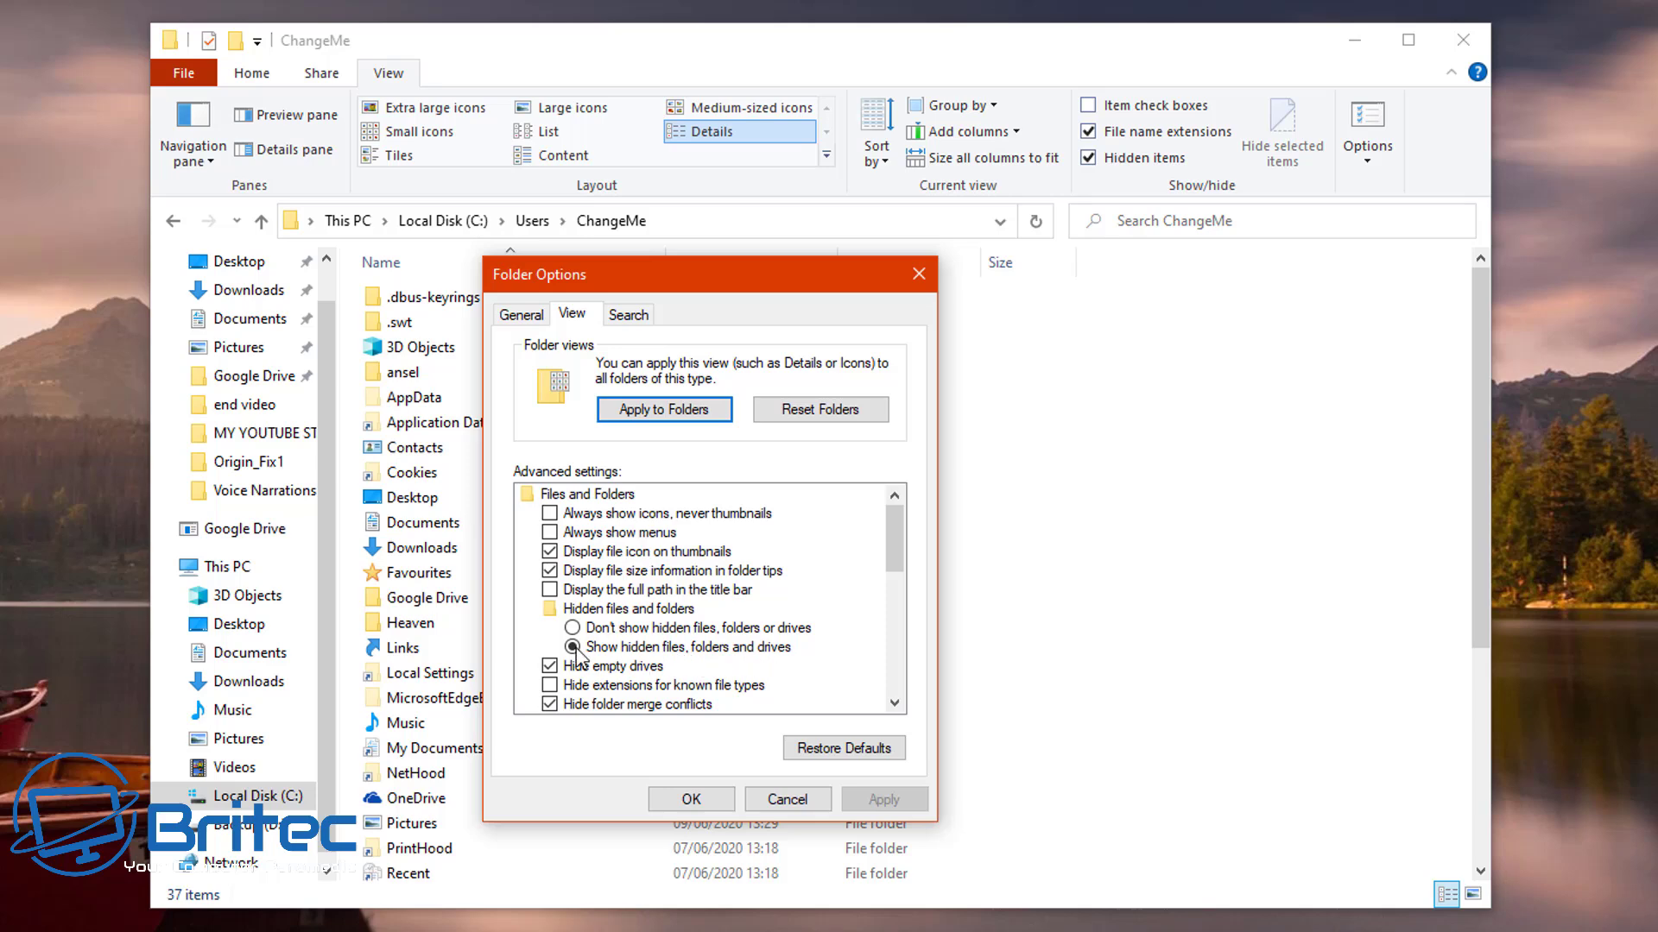
left_click(788, 799)
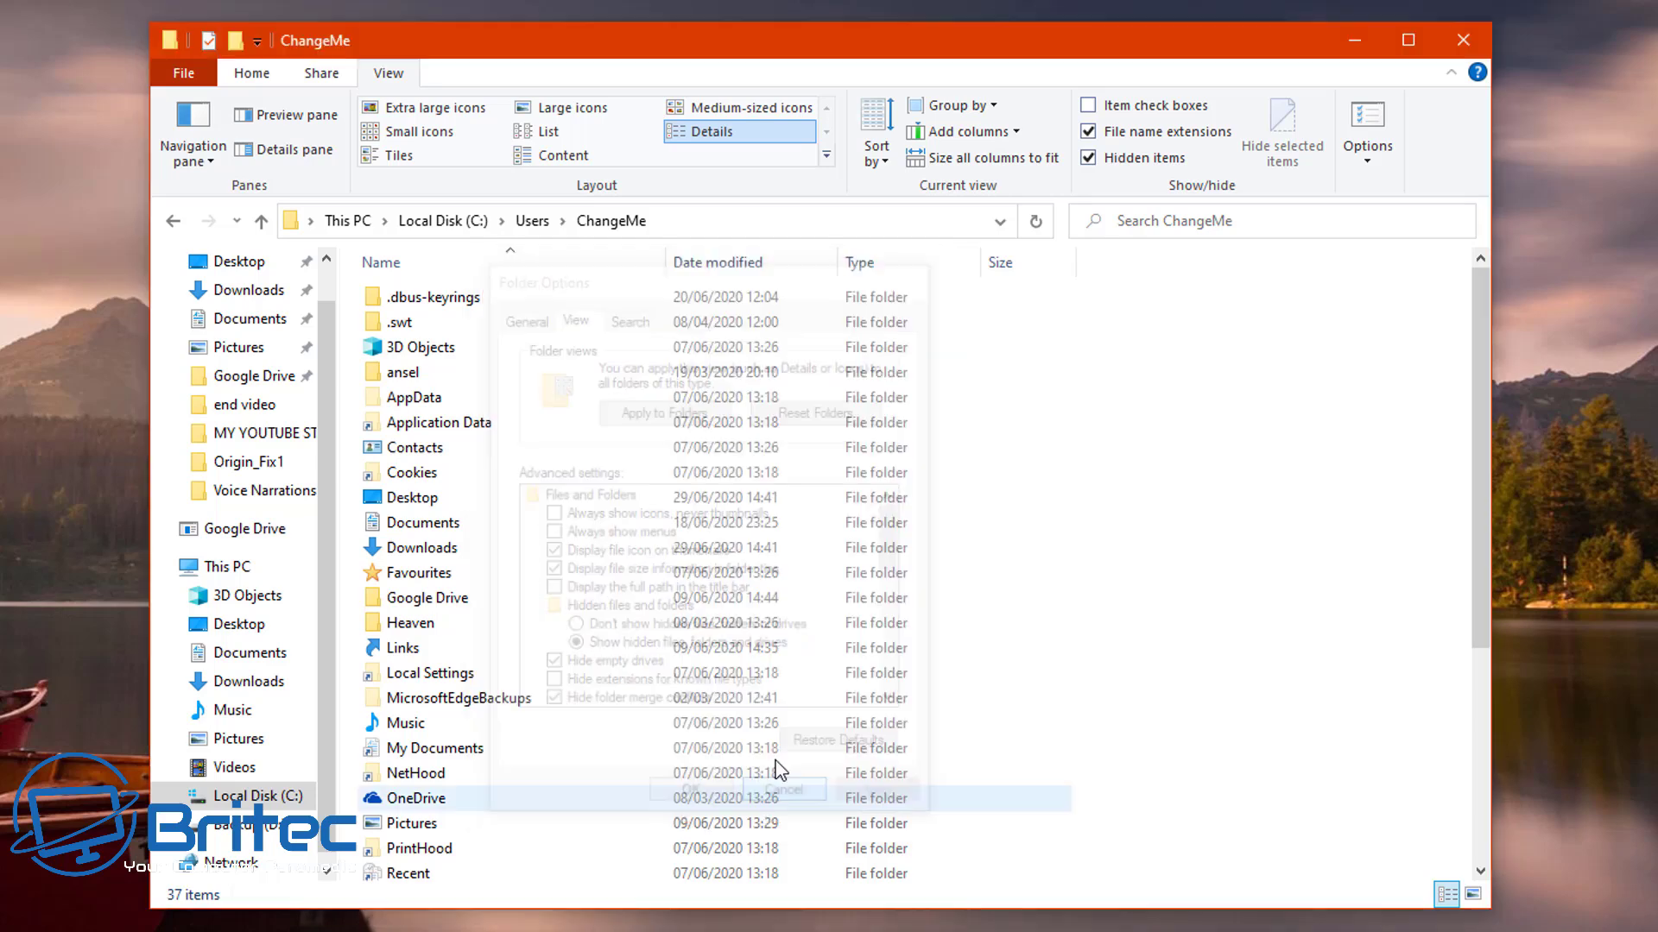
Step: Navigate AppData > Local > Google > Chrome into the User Data folder
double_click(420, 400)
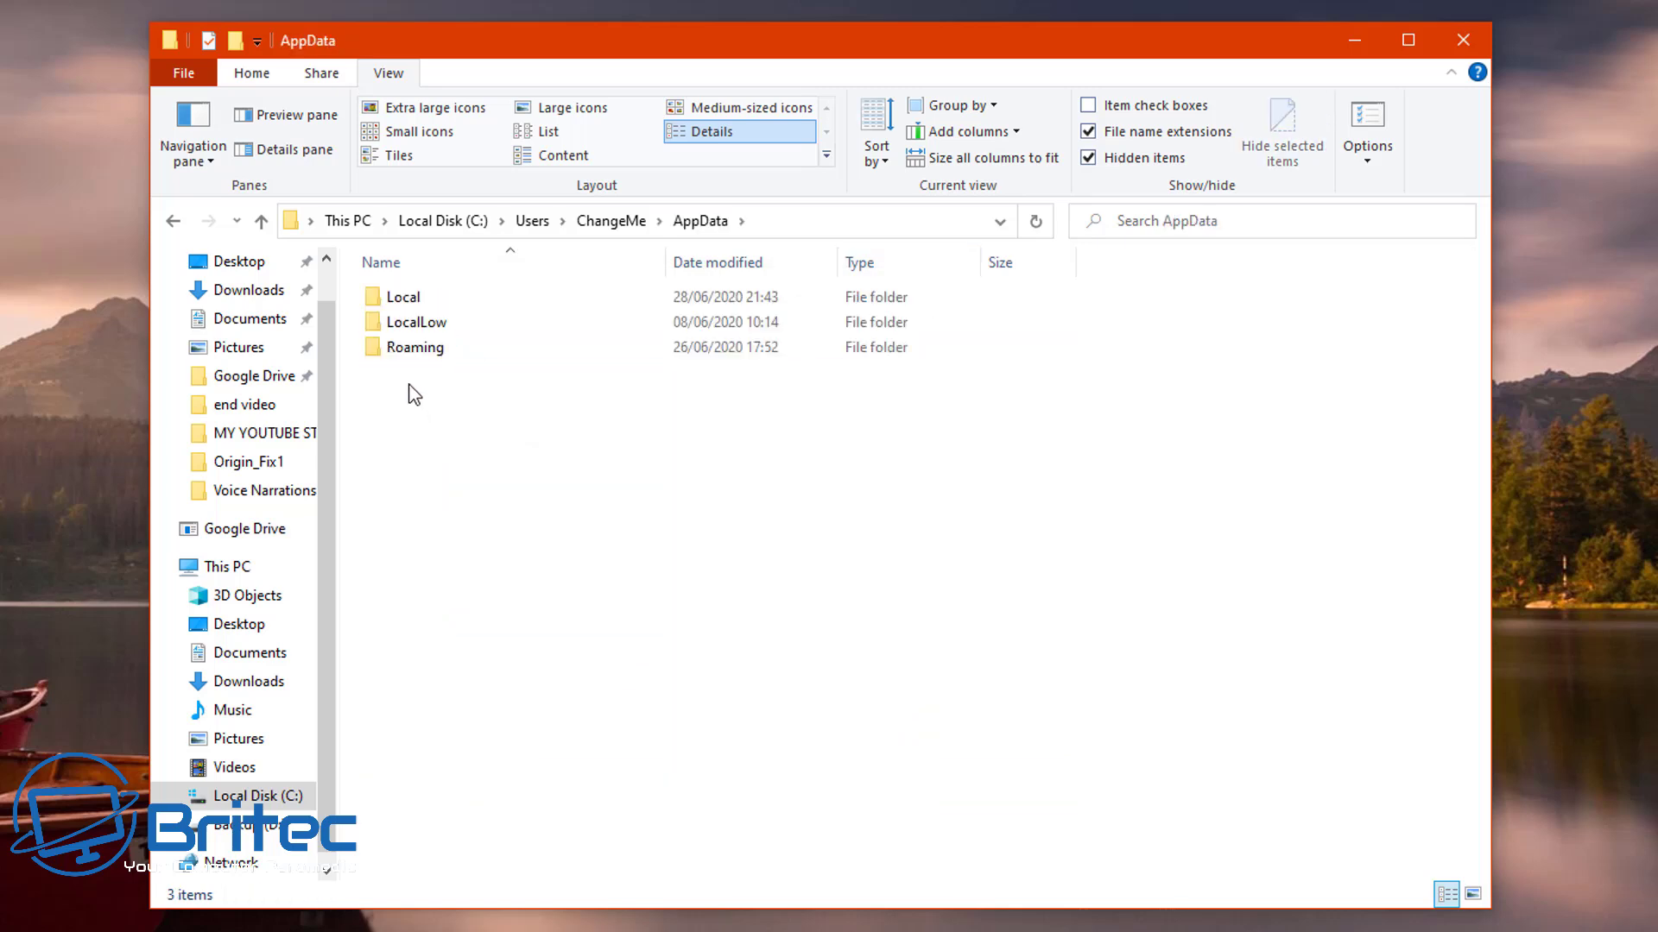
double_click(409, 302)
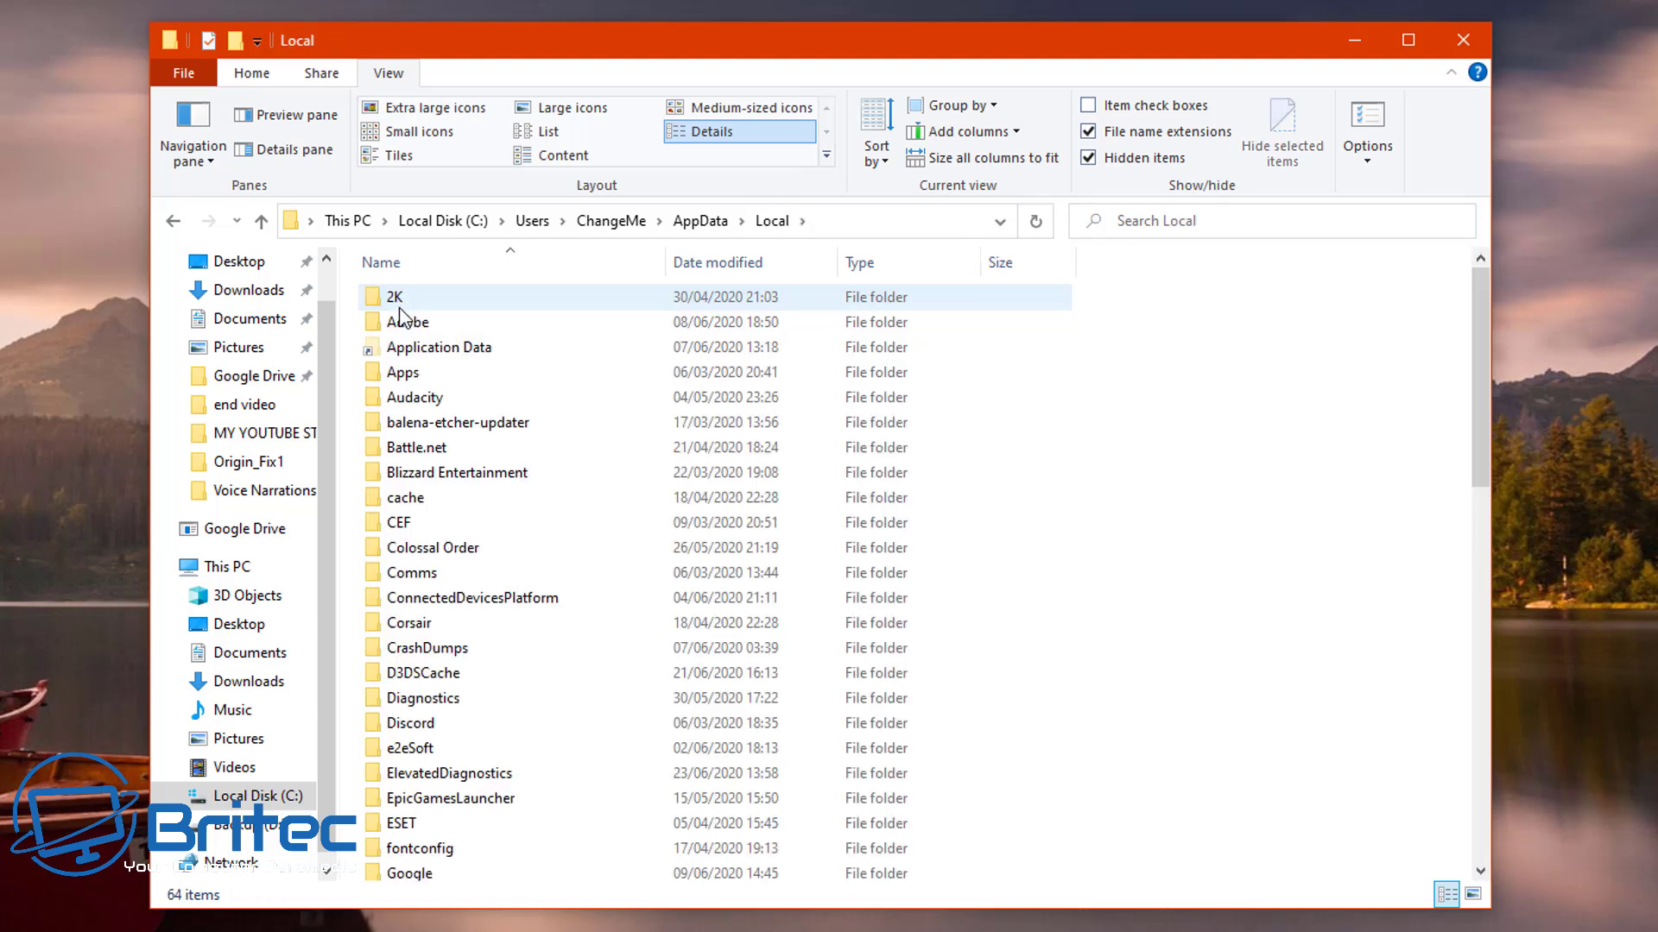
scroll(452, 665, "down", 4)
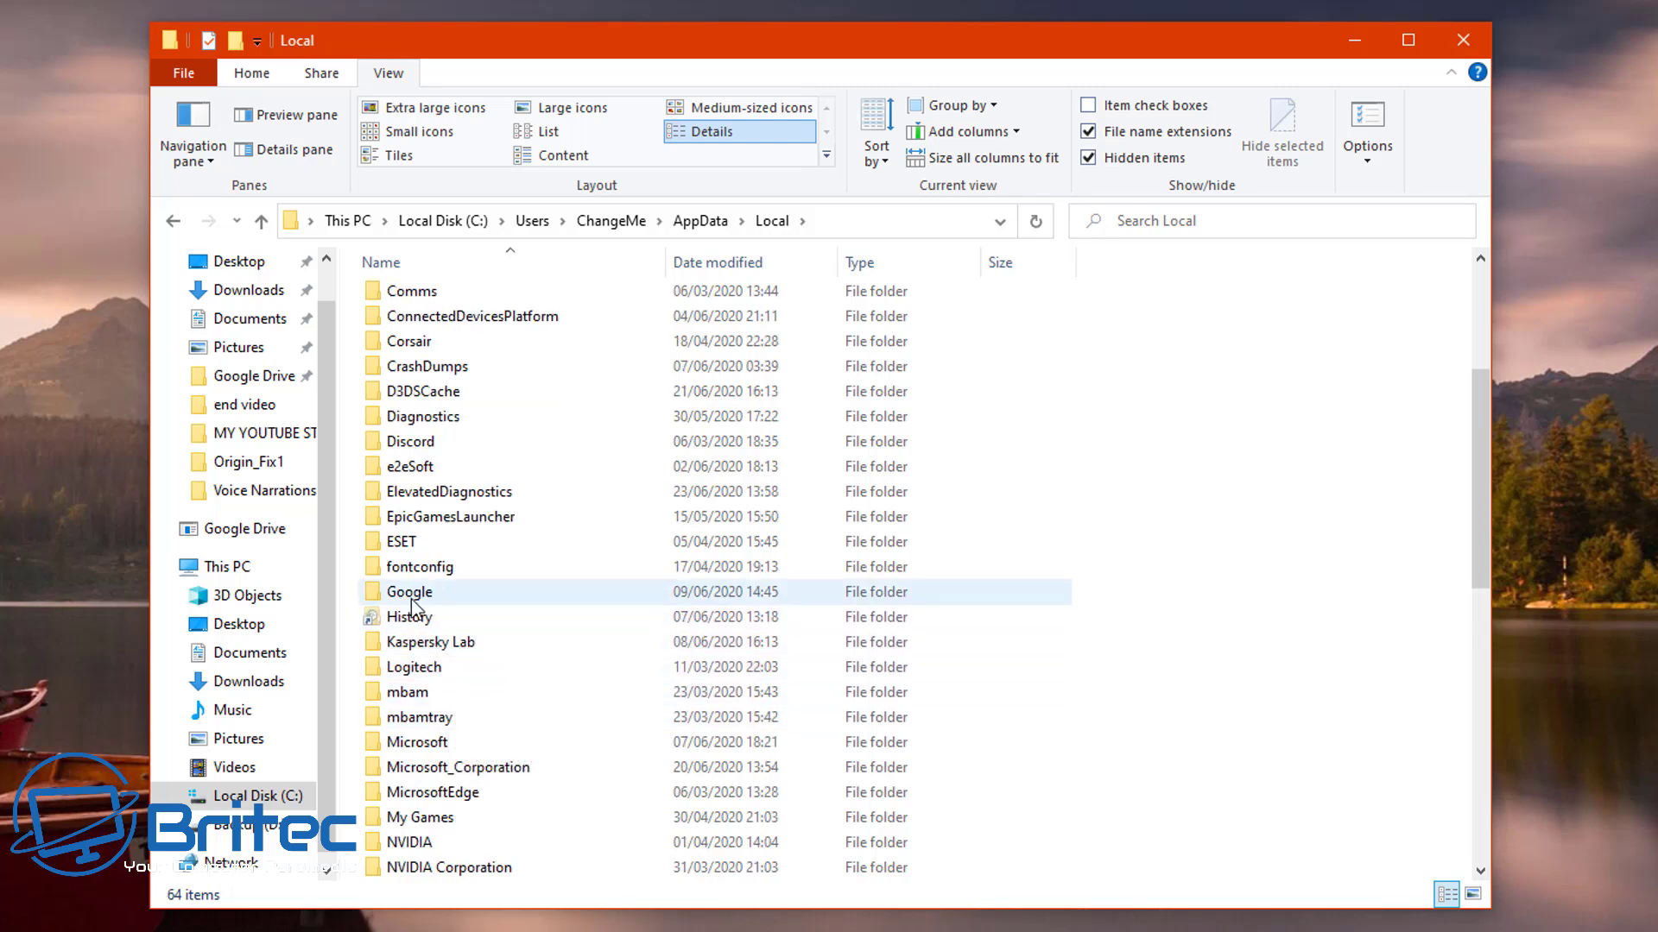
double_click(421, 602)
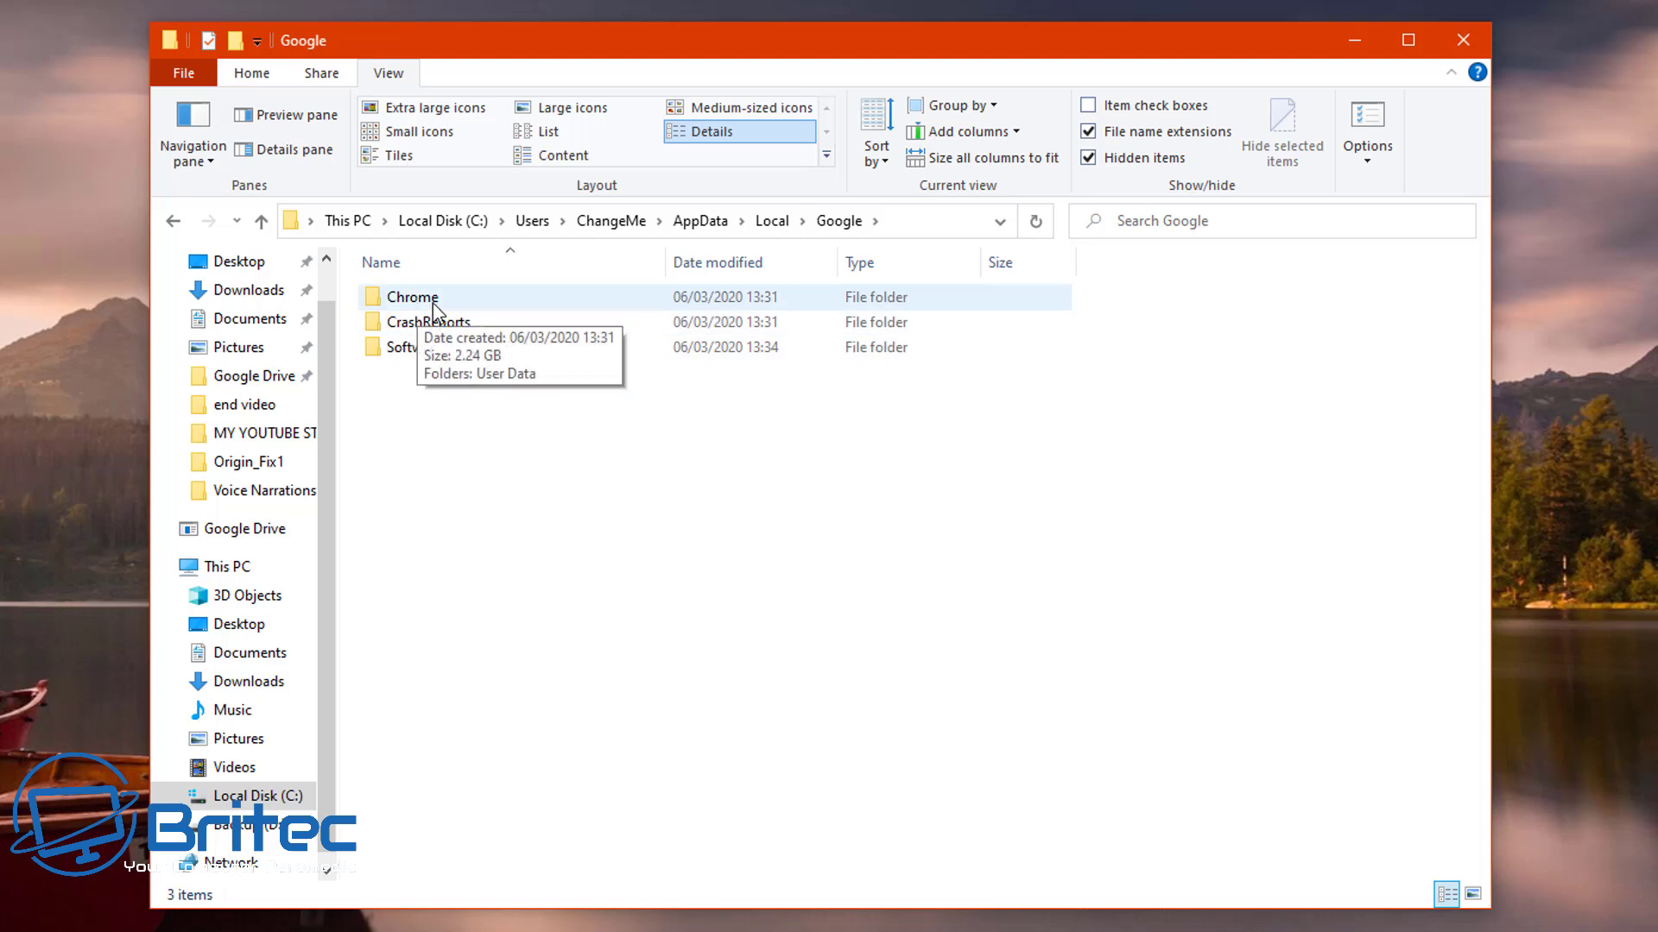
left_click(466, 301)
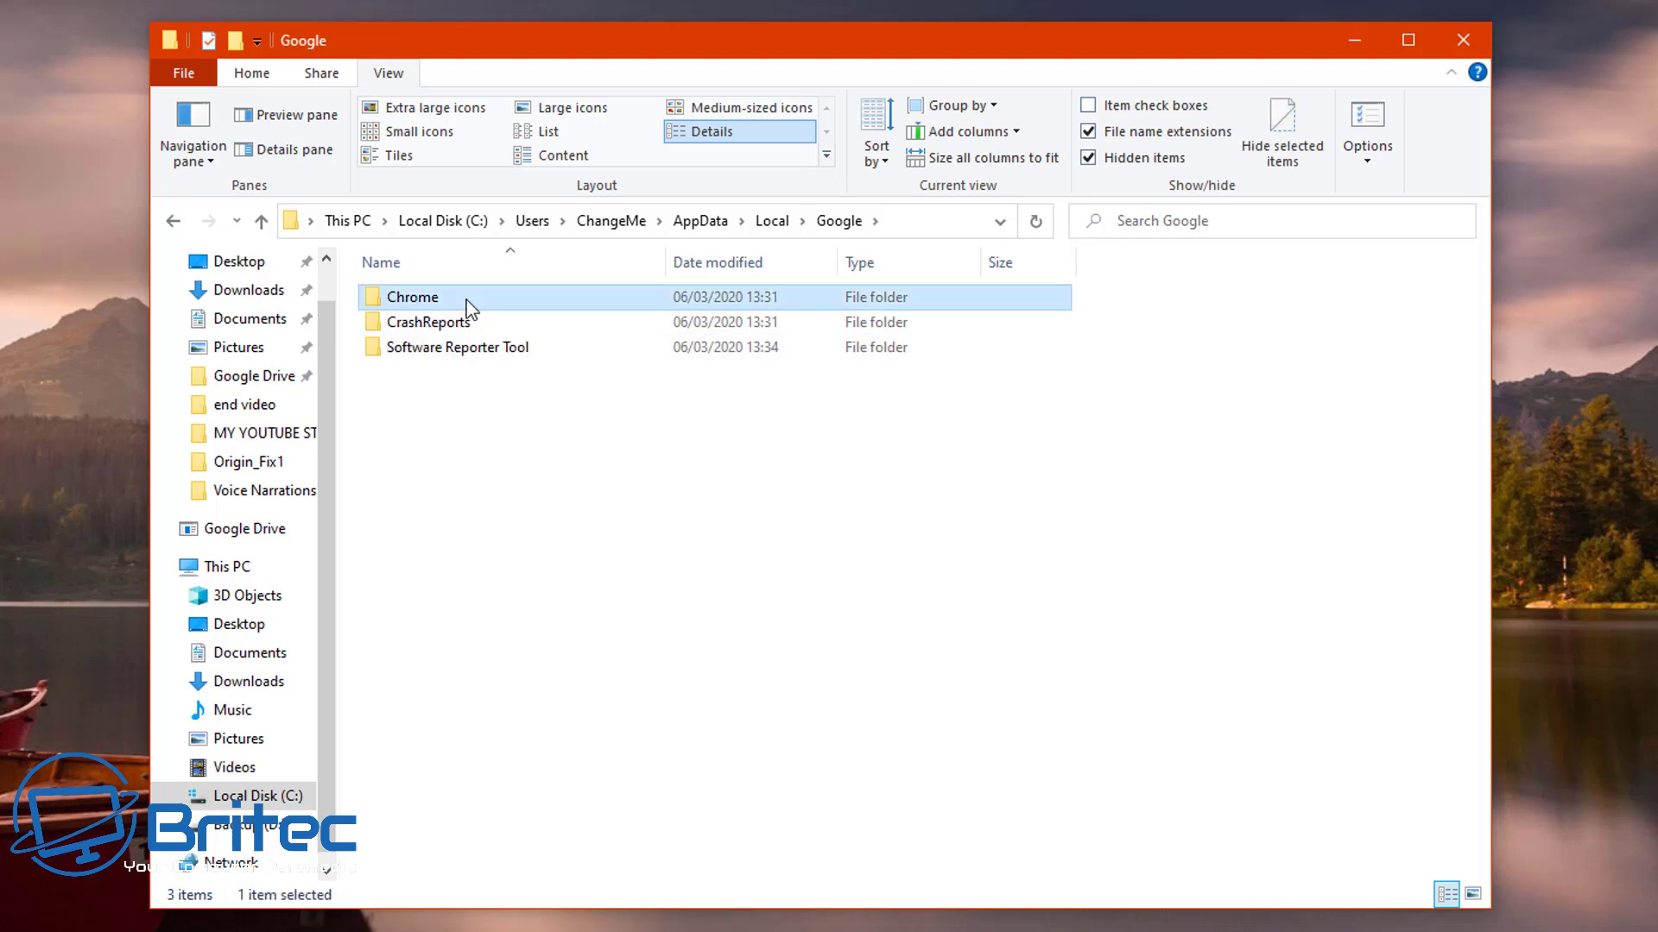
double_click(467, 302)
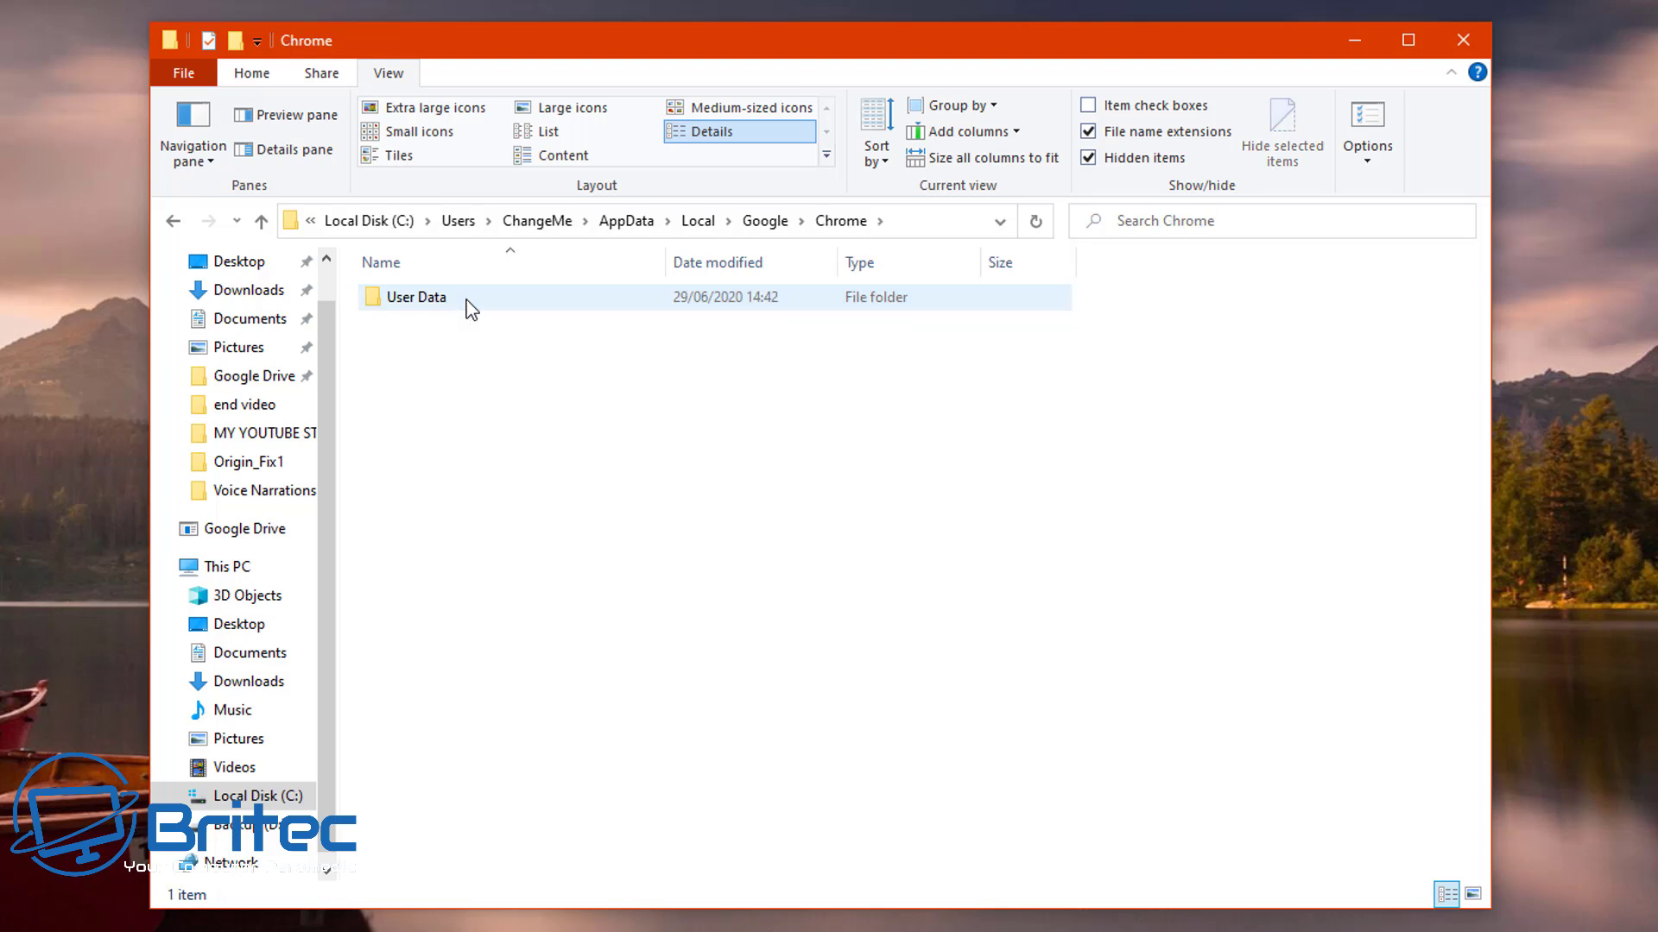
double_click(471, 309)
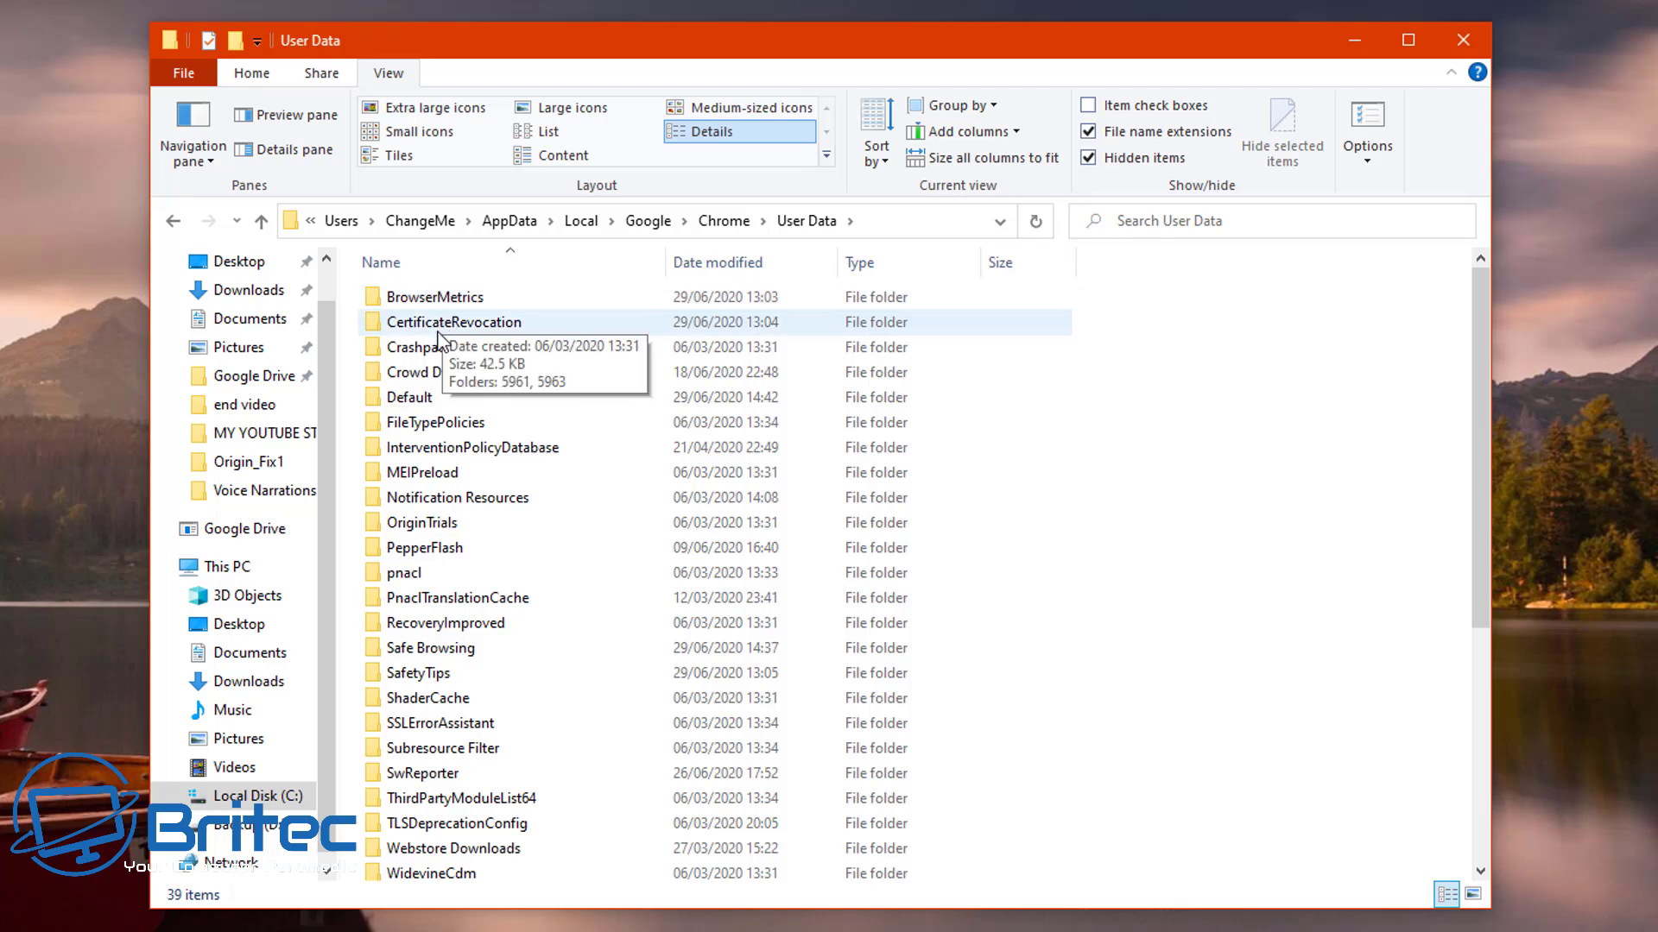
scroll(436, 350, "down", 2)
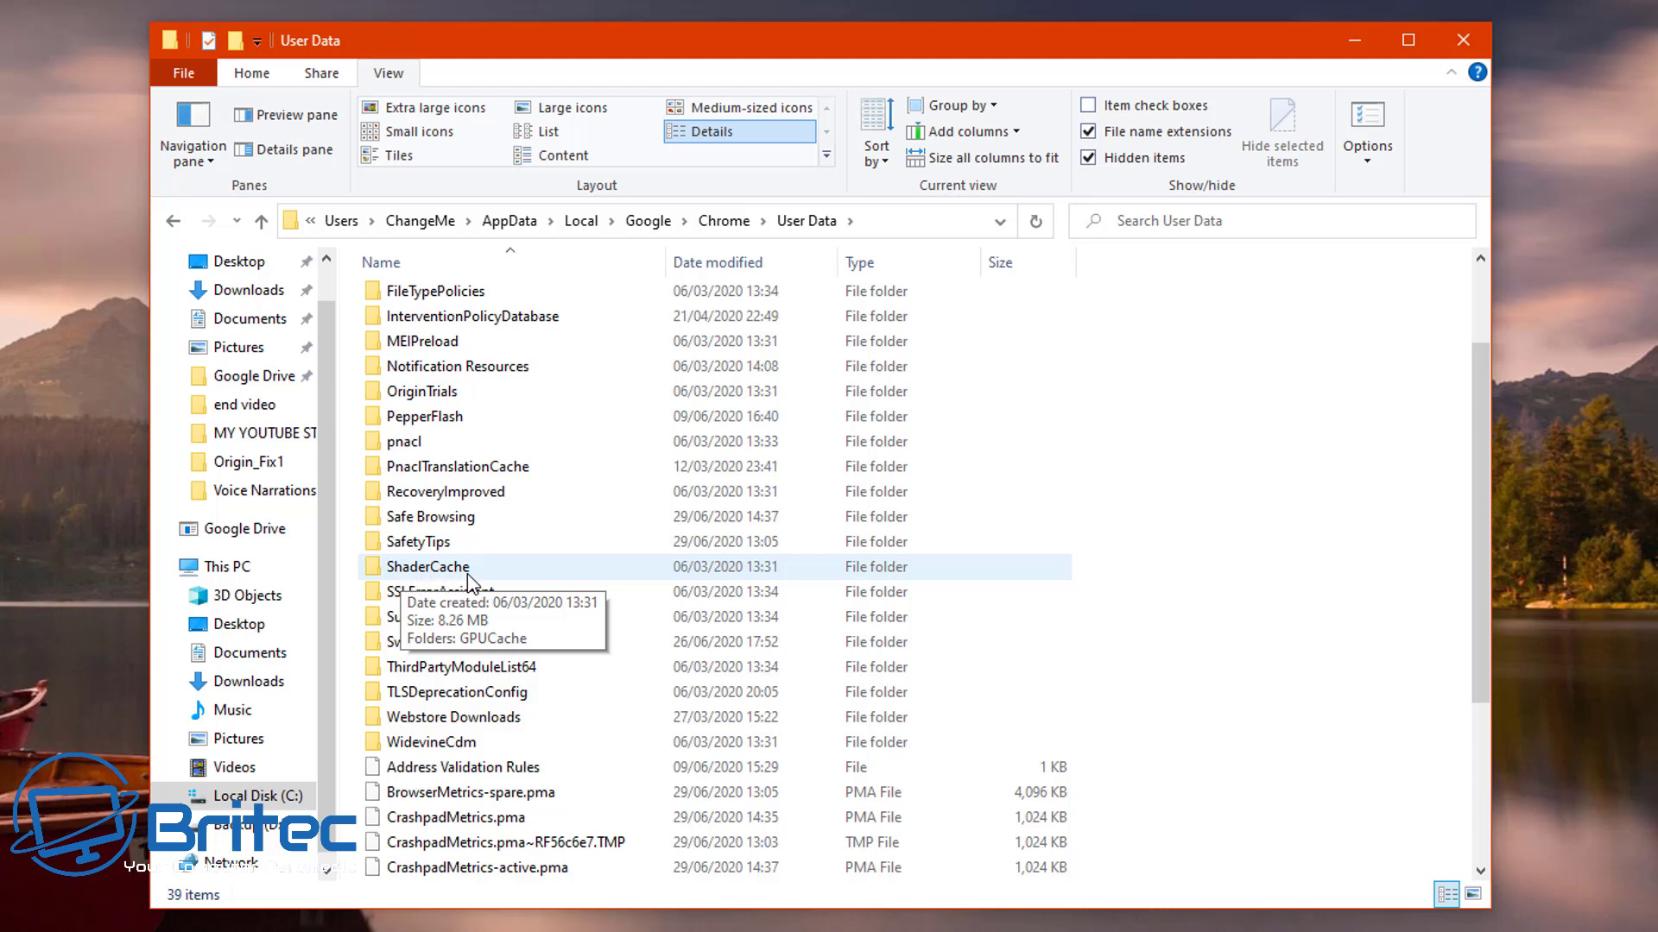
Step: Open ShaderCache, inspect the 182 files in GPUCache, then return to ShaderCache
double_click(484, 570)
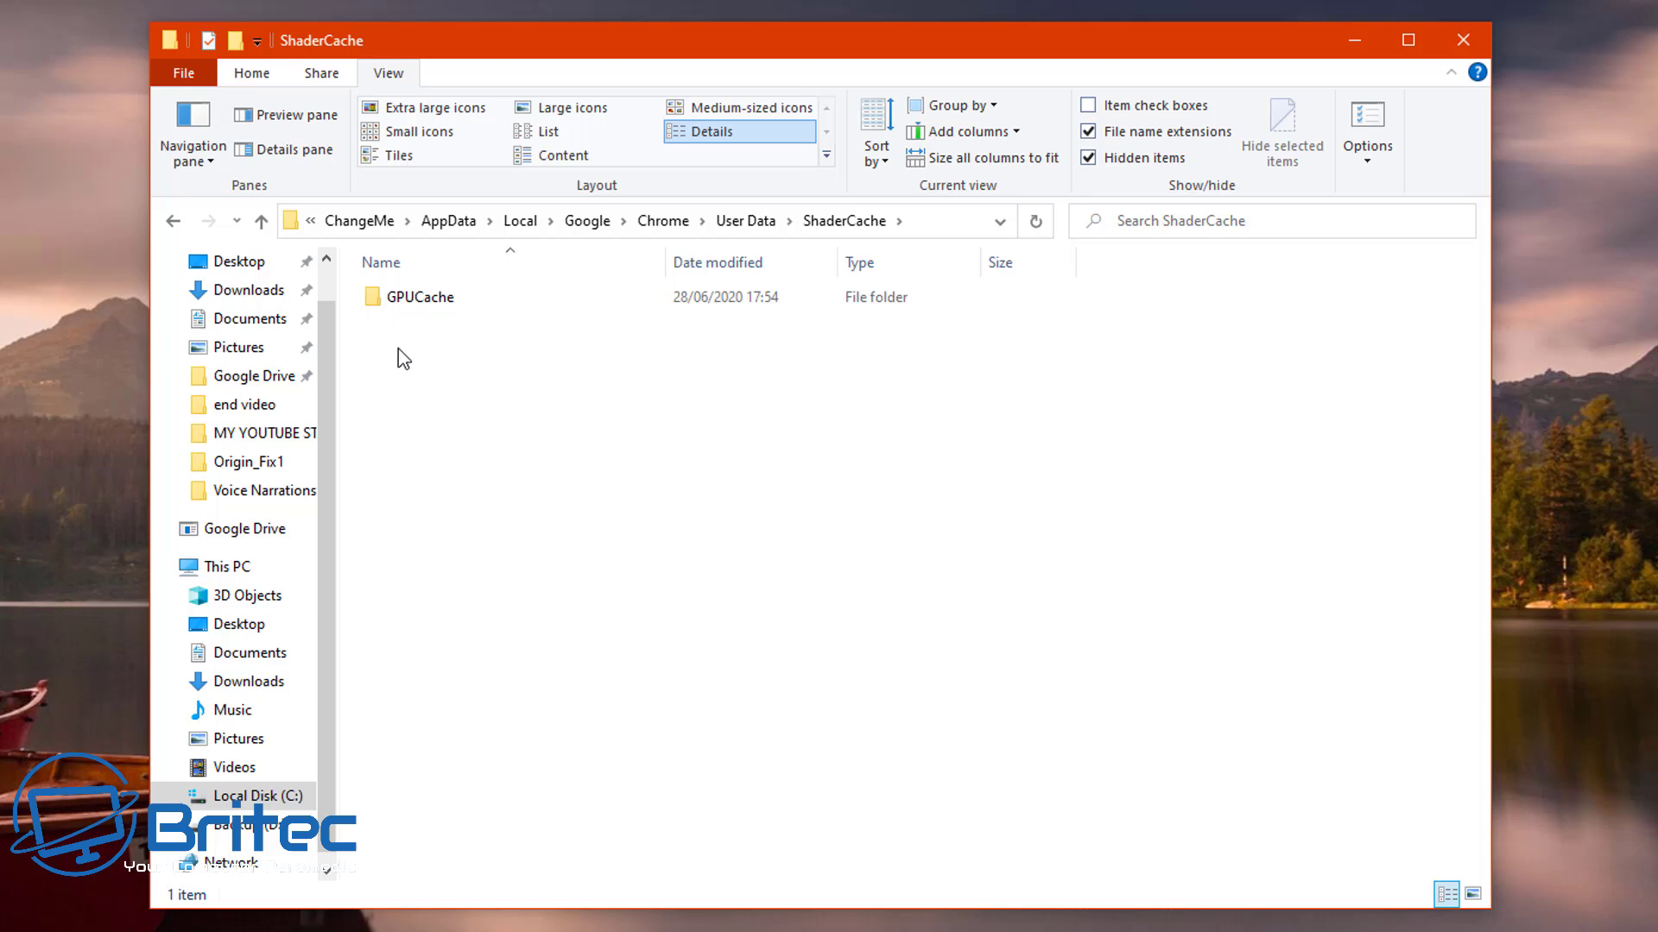
double_click(399, 302)
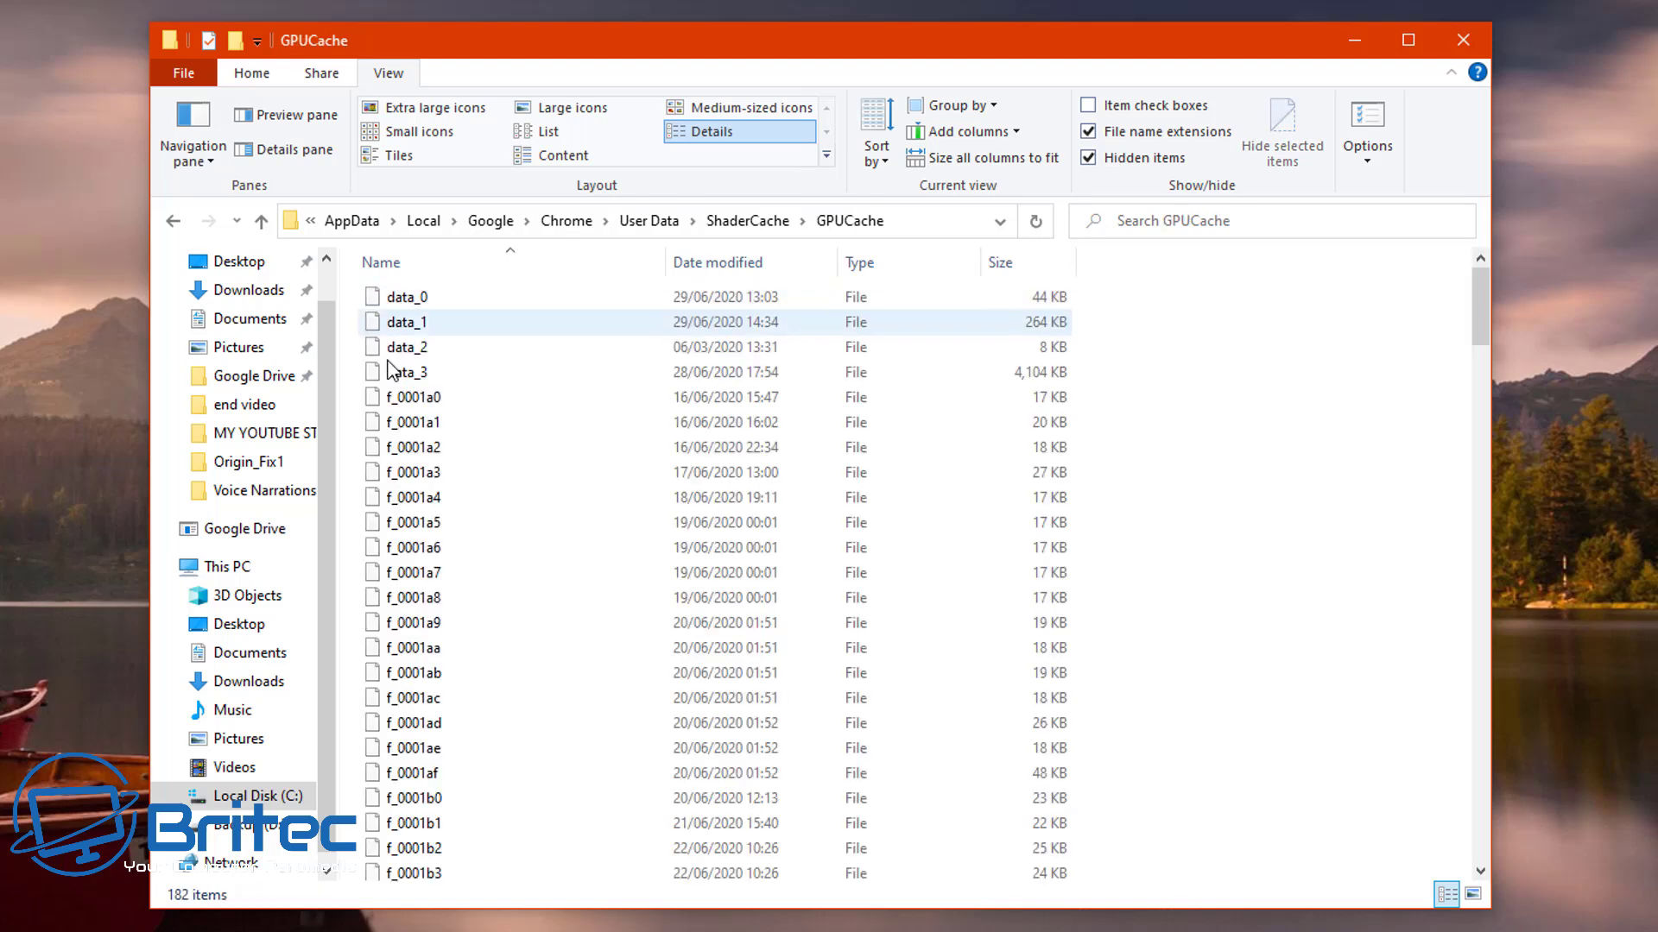
scroll(570, 618, "down", 15)
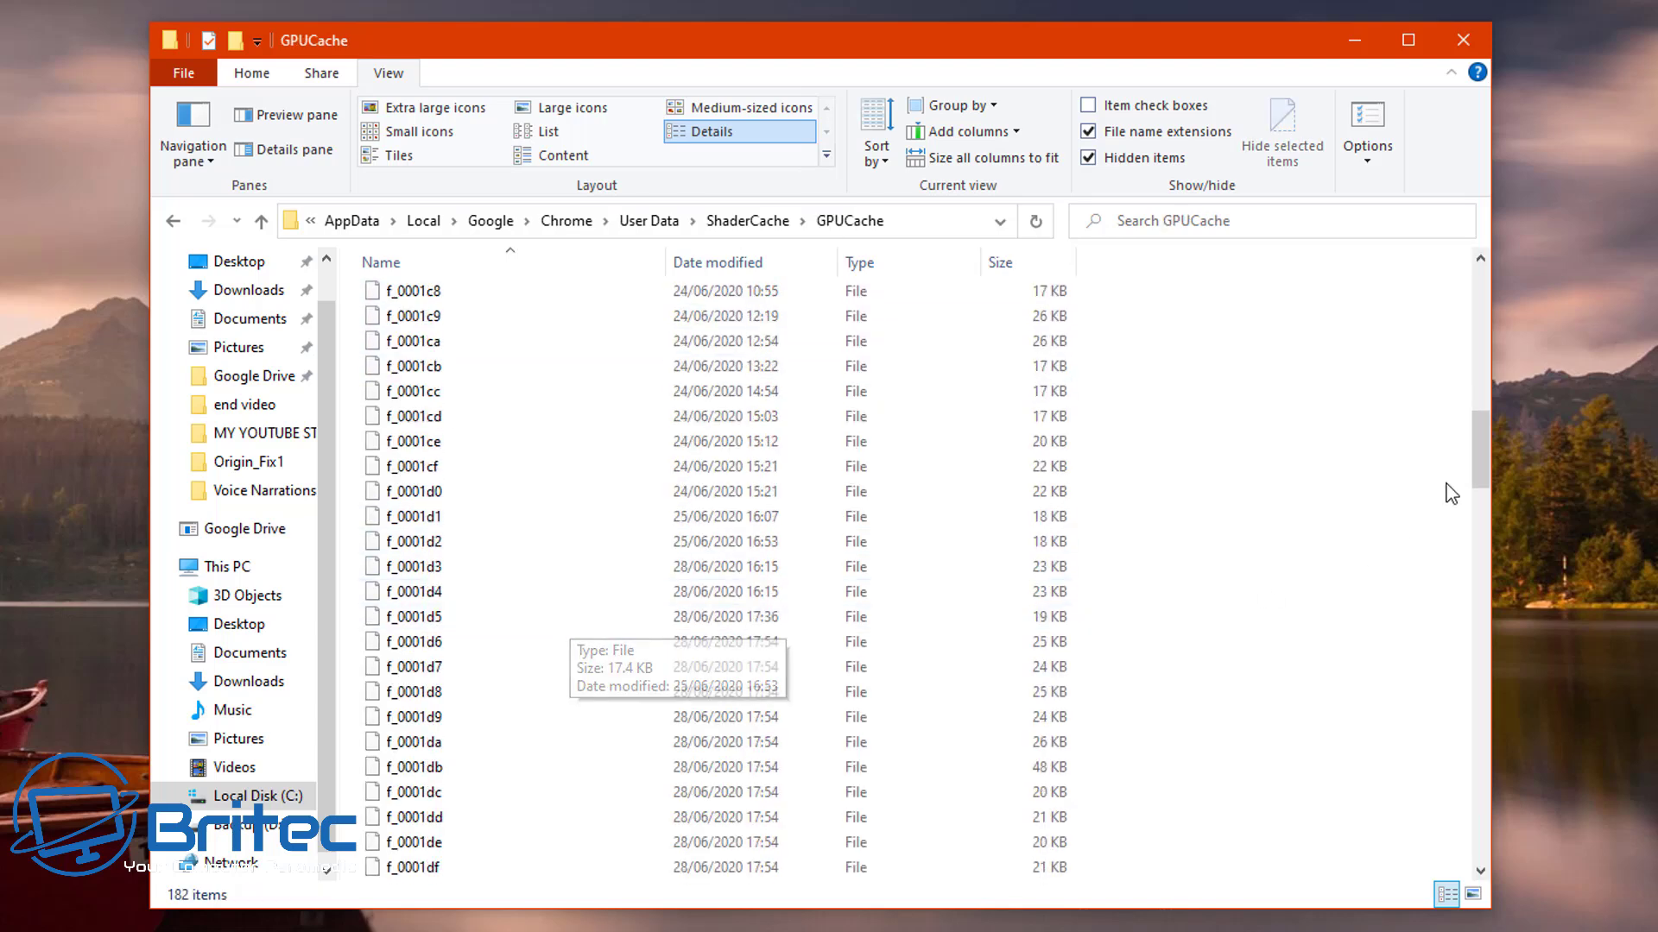
left_click_drag(1478, 448, 1485, 281)
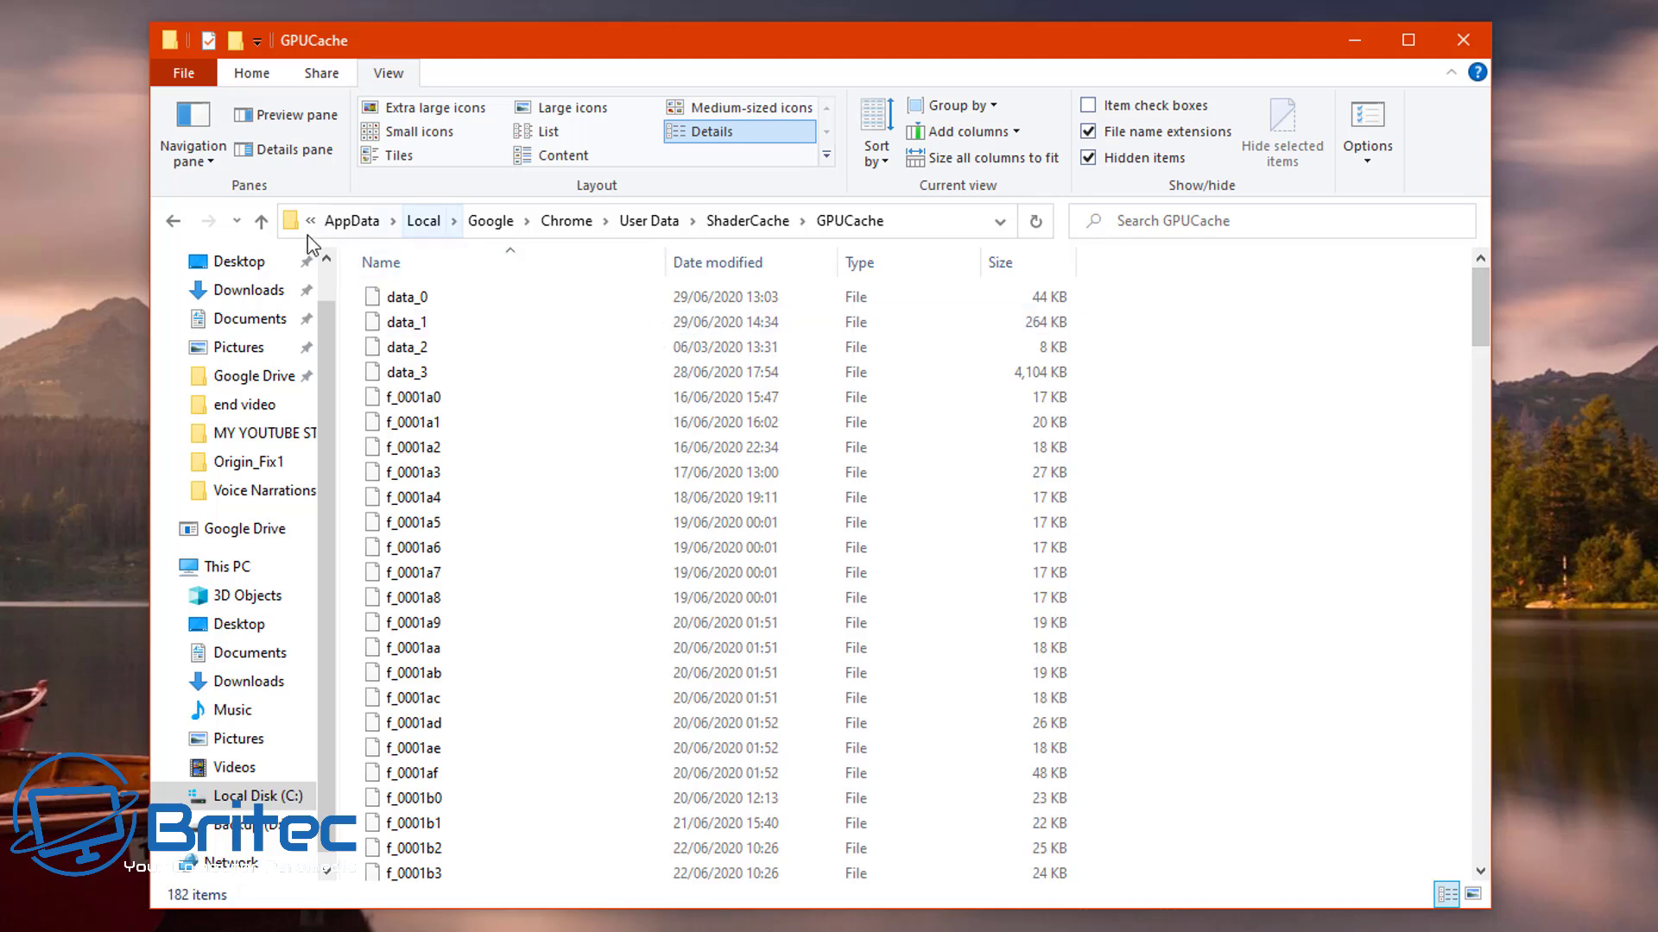
left_click(174, 222)
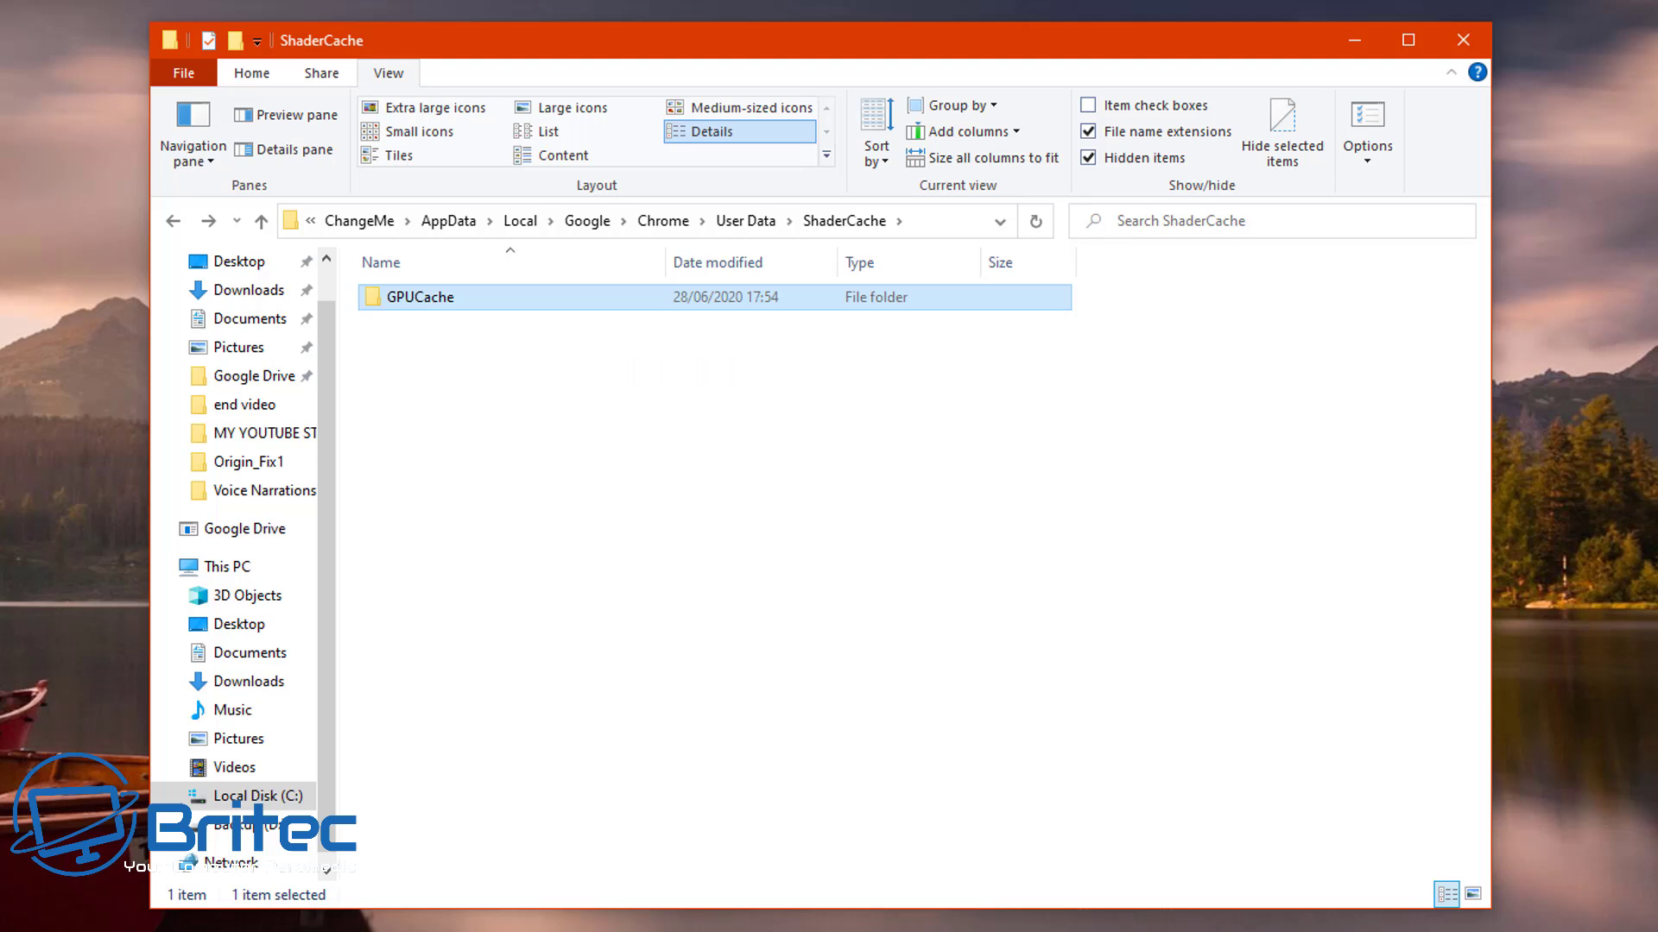
Step: Delete the GPUCache folder from ShaderCache and close File Explorer
left_click(469, 712)
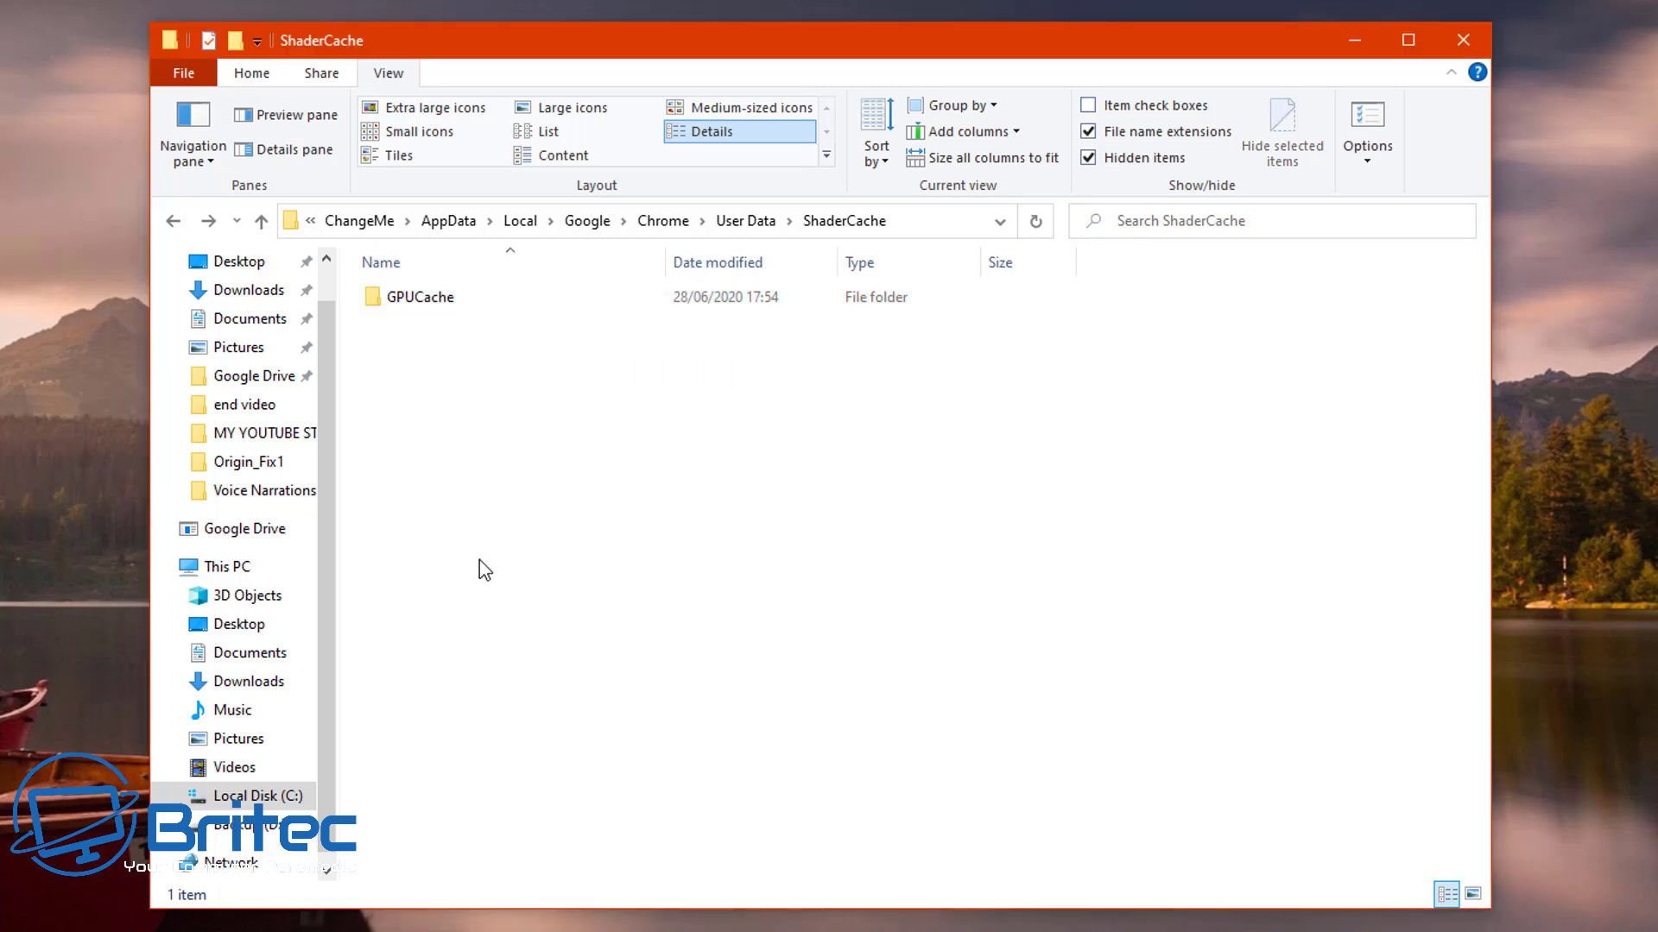
left_click(410, 304)
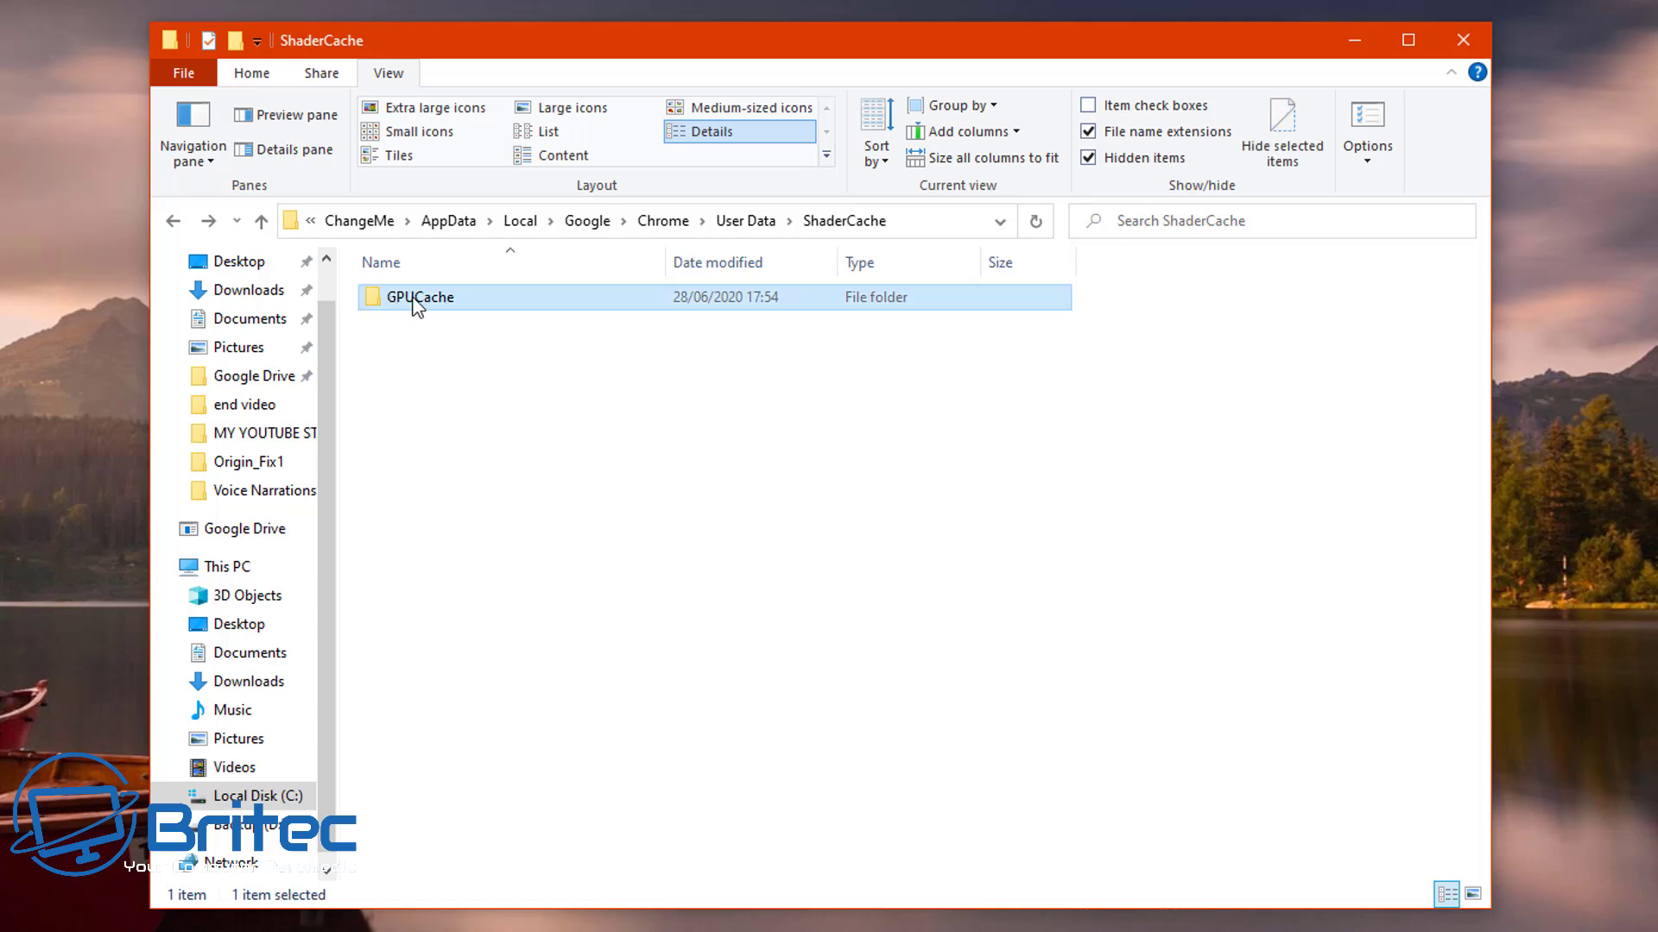
right_click(413, 297)
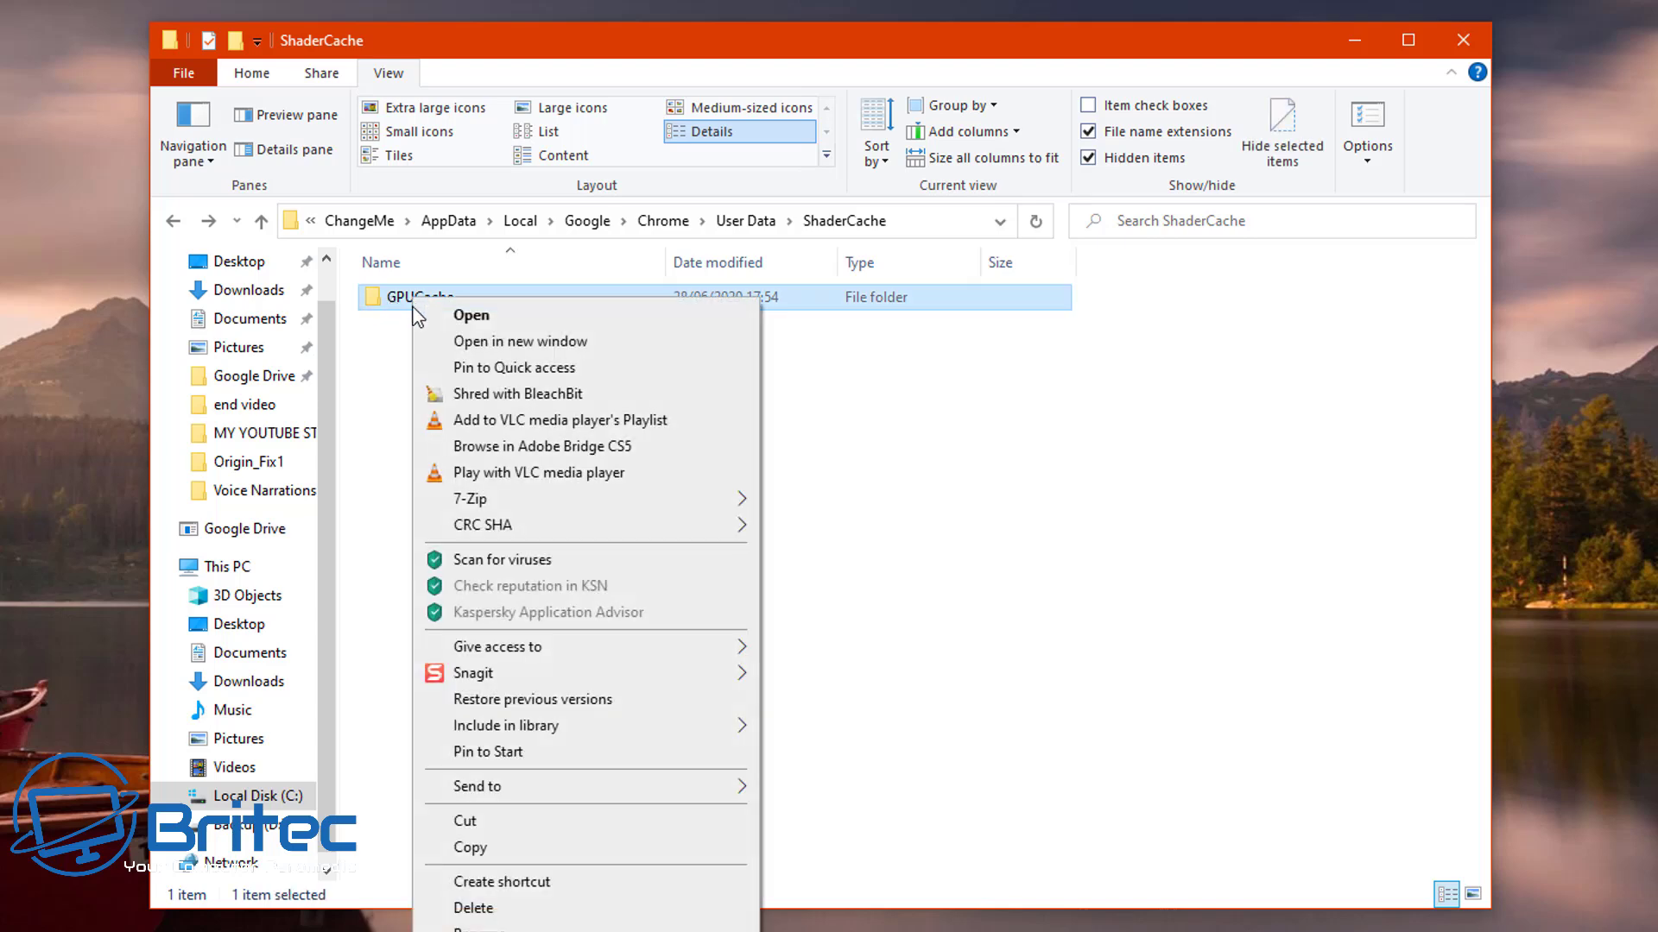
left_click(472, 908)
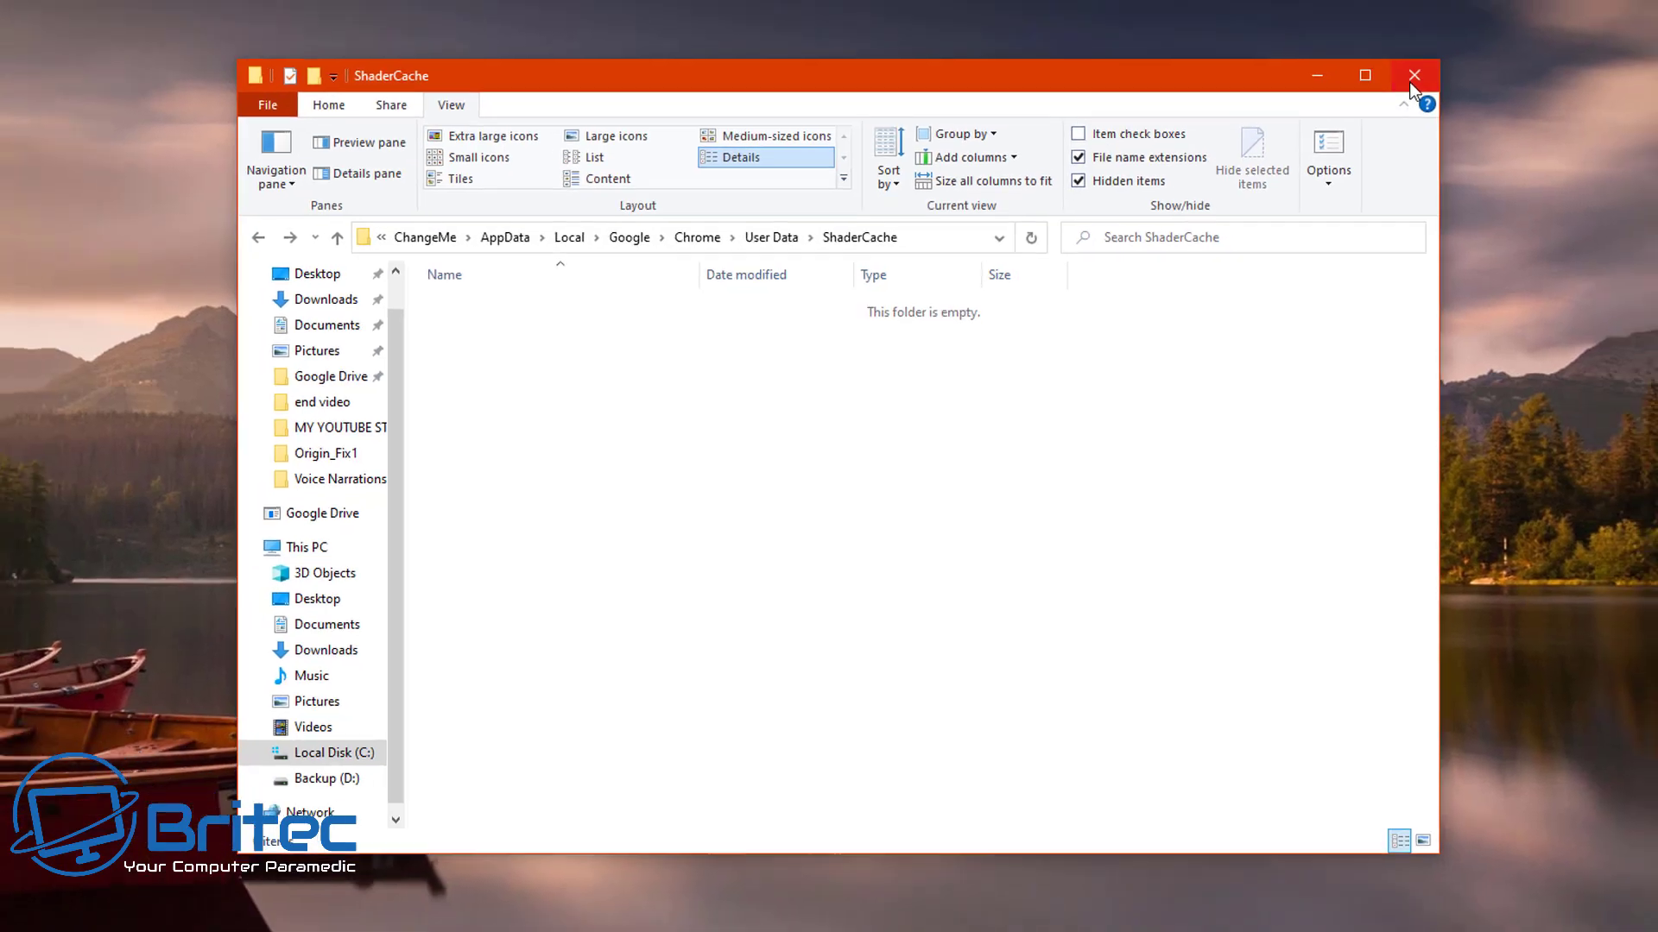
left_click(1461, 50)
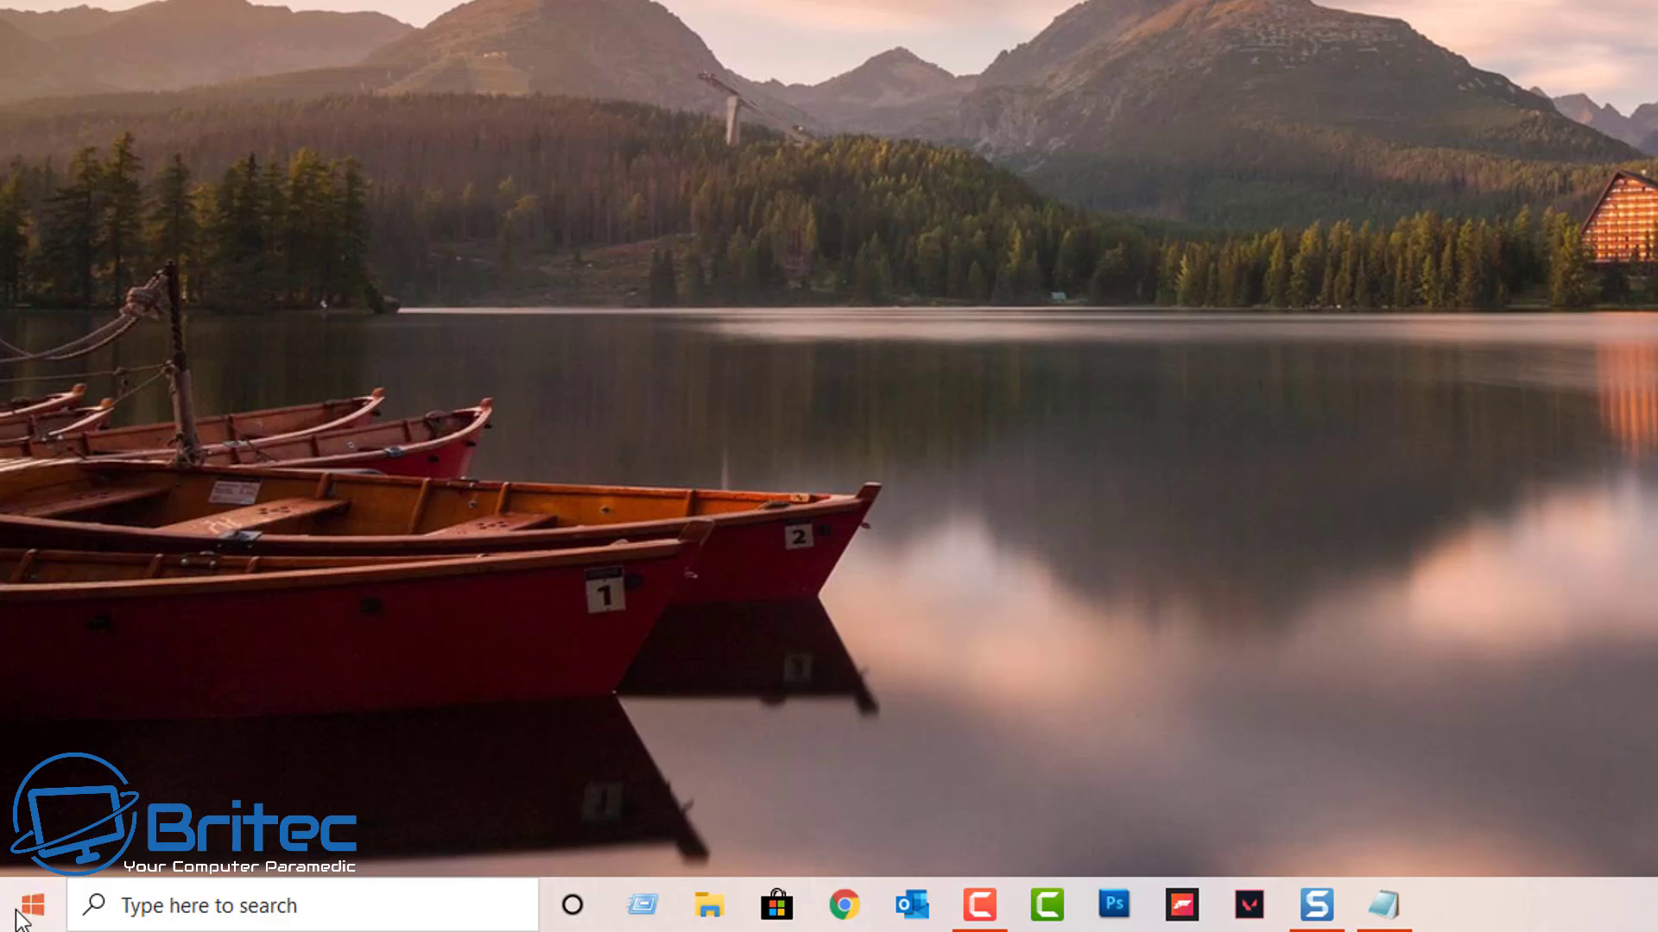
Step: Restart the computer from the Start menu's power options
left_click(32, 903)
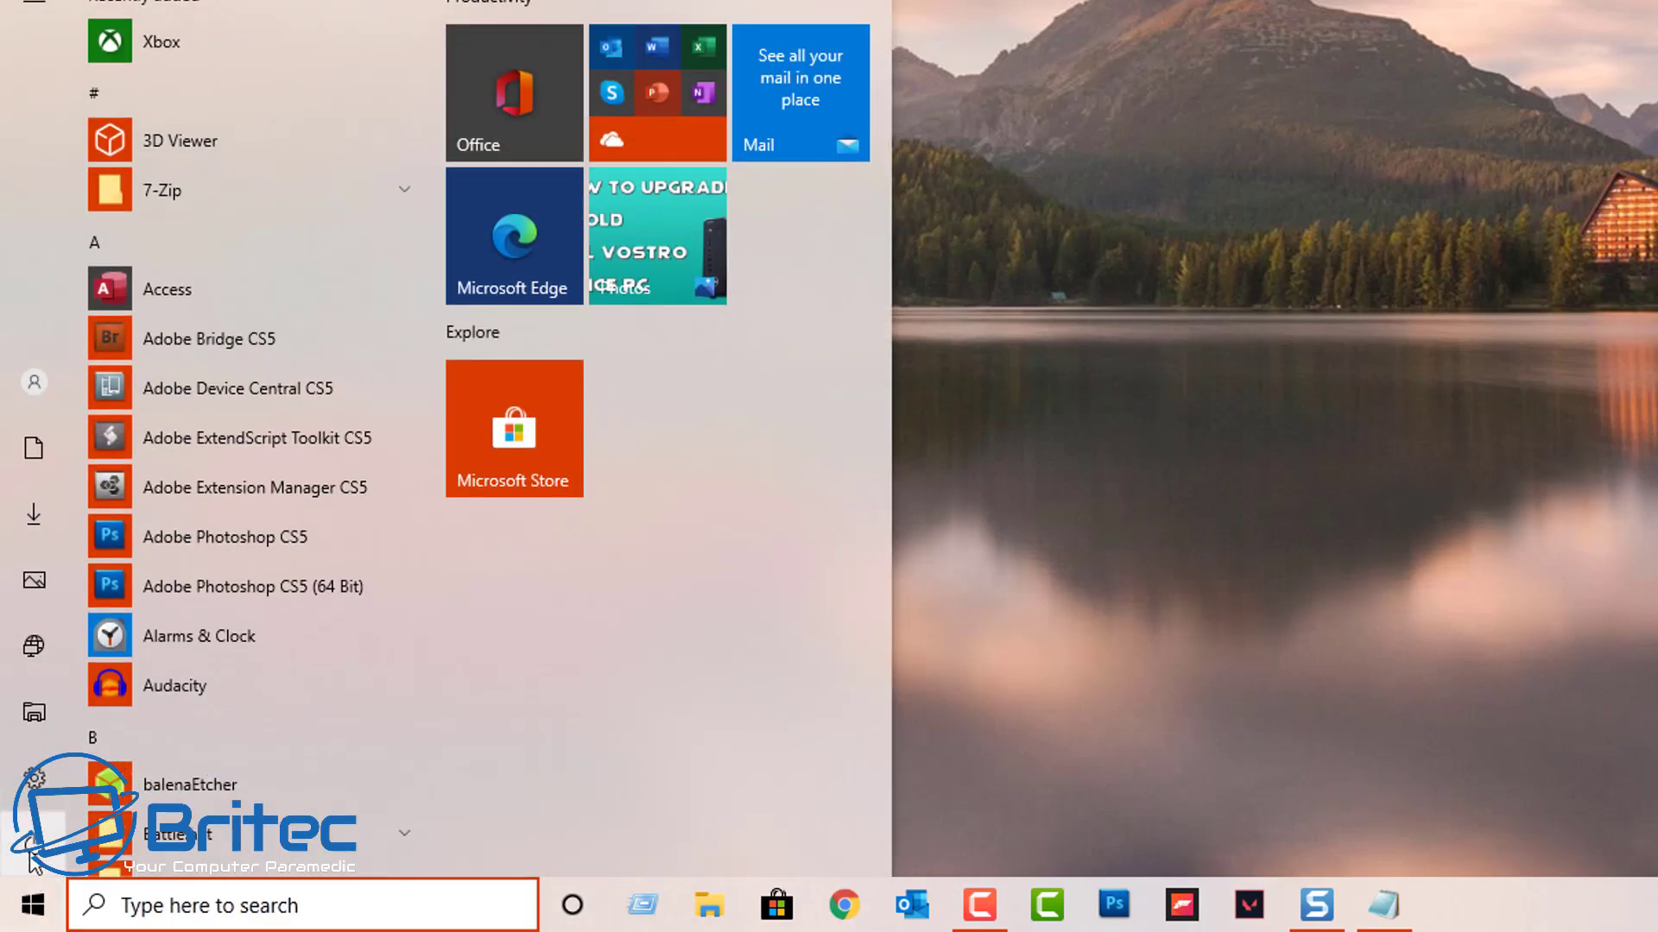
left_click(35, 849)
left_click(69, 777)
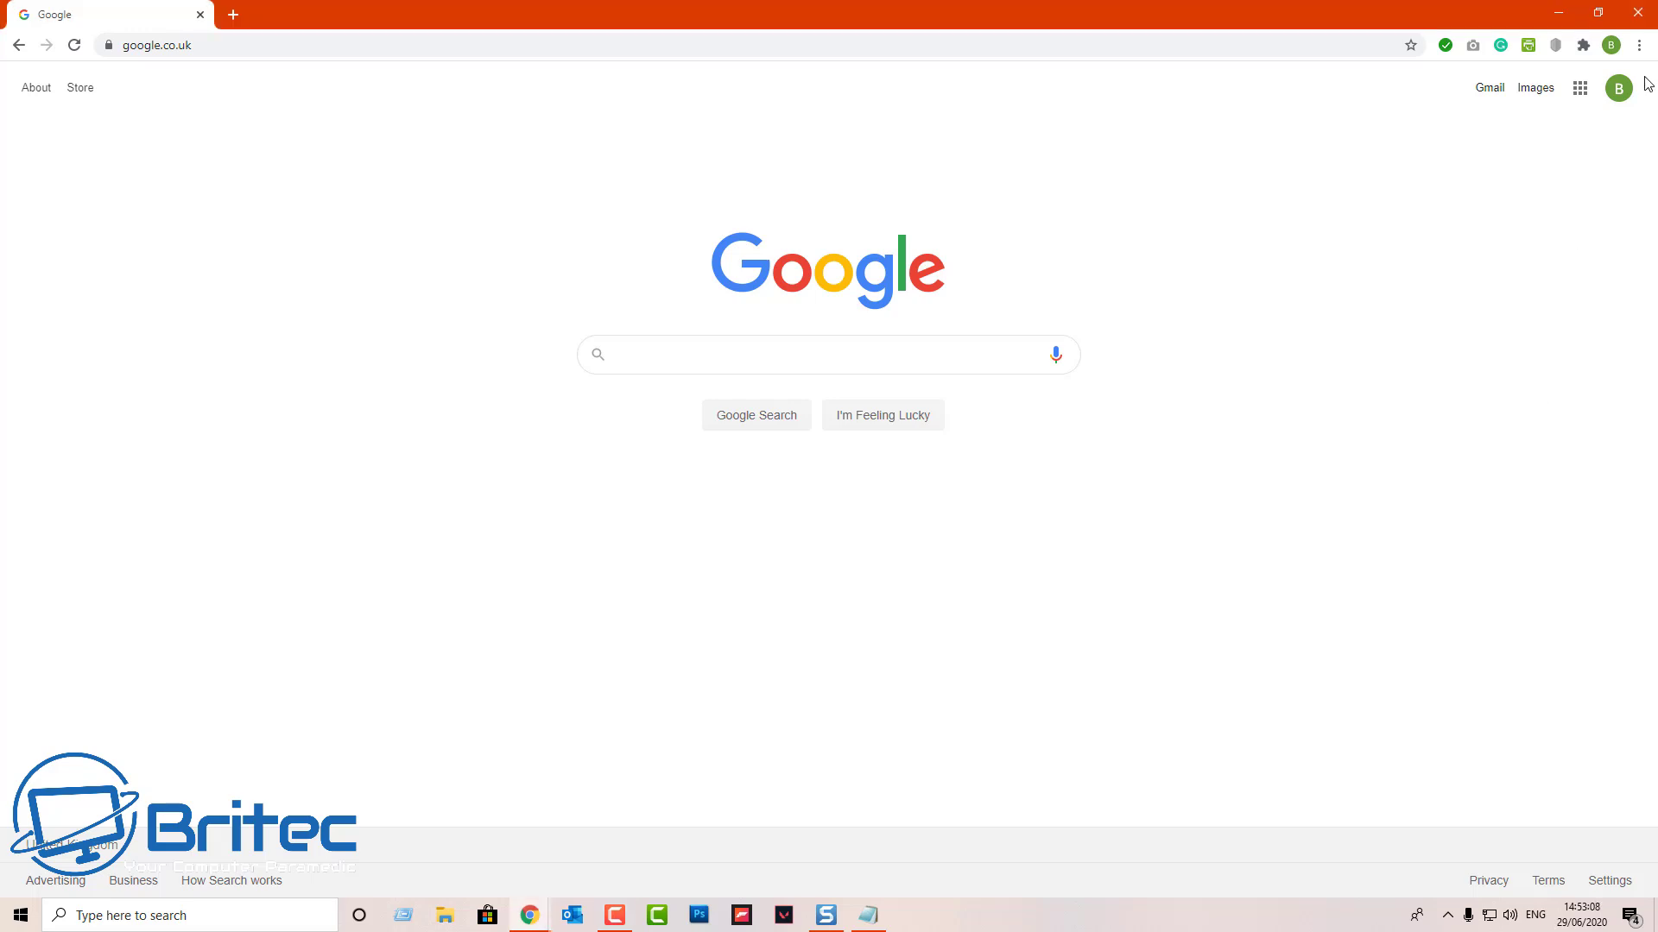
Step: Turn off 'Use hardware acceleration when available' under Advanced > System in Chrome Settings
left_click(1640, 47)
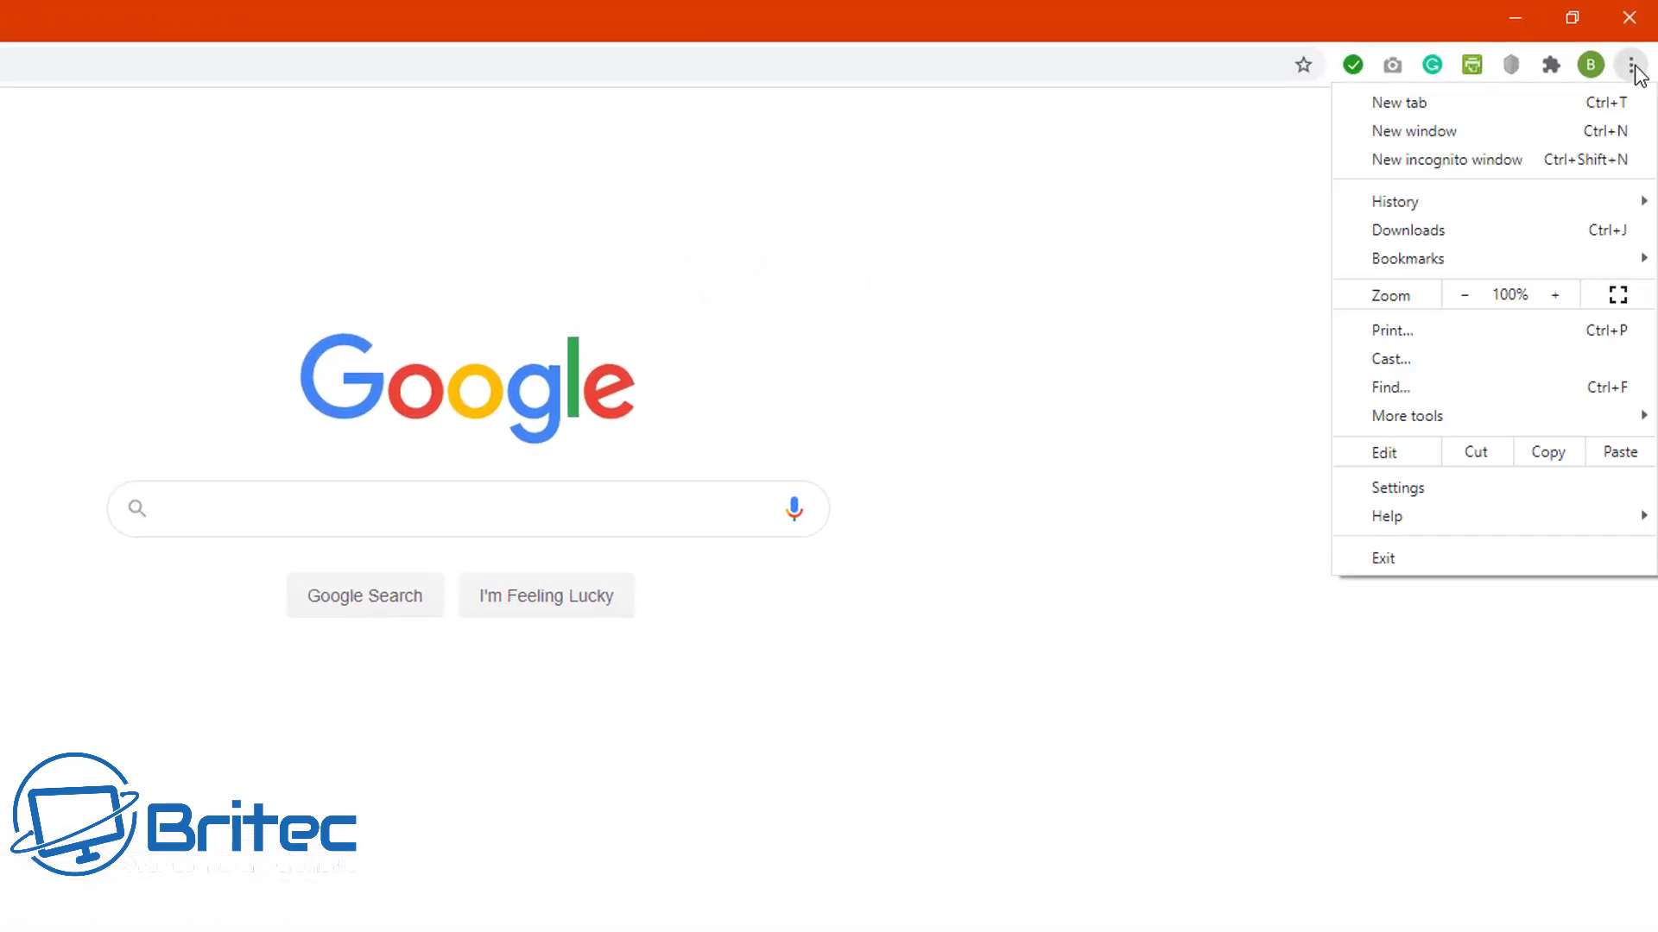
left_click(1576, 499)
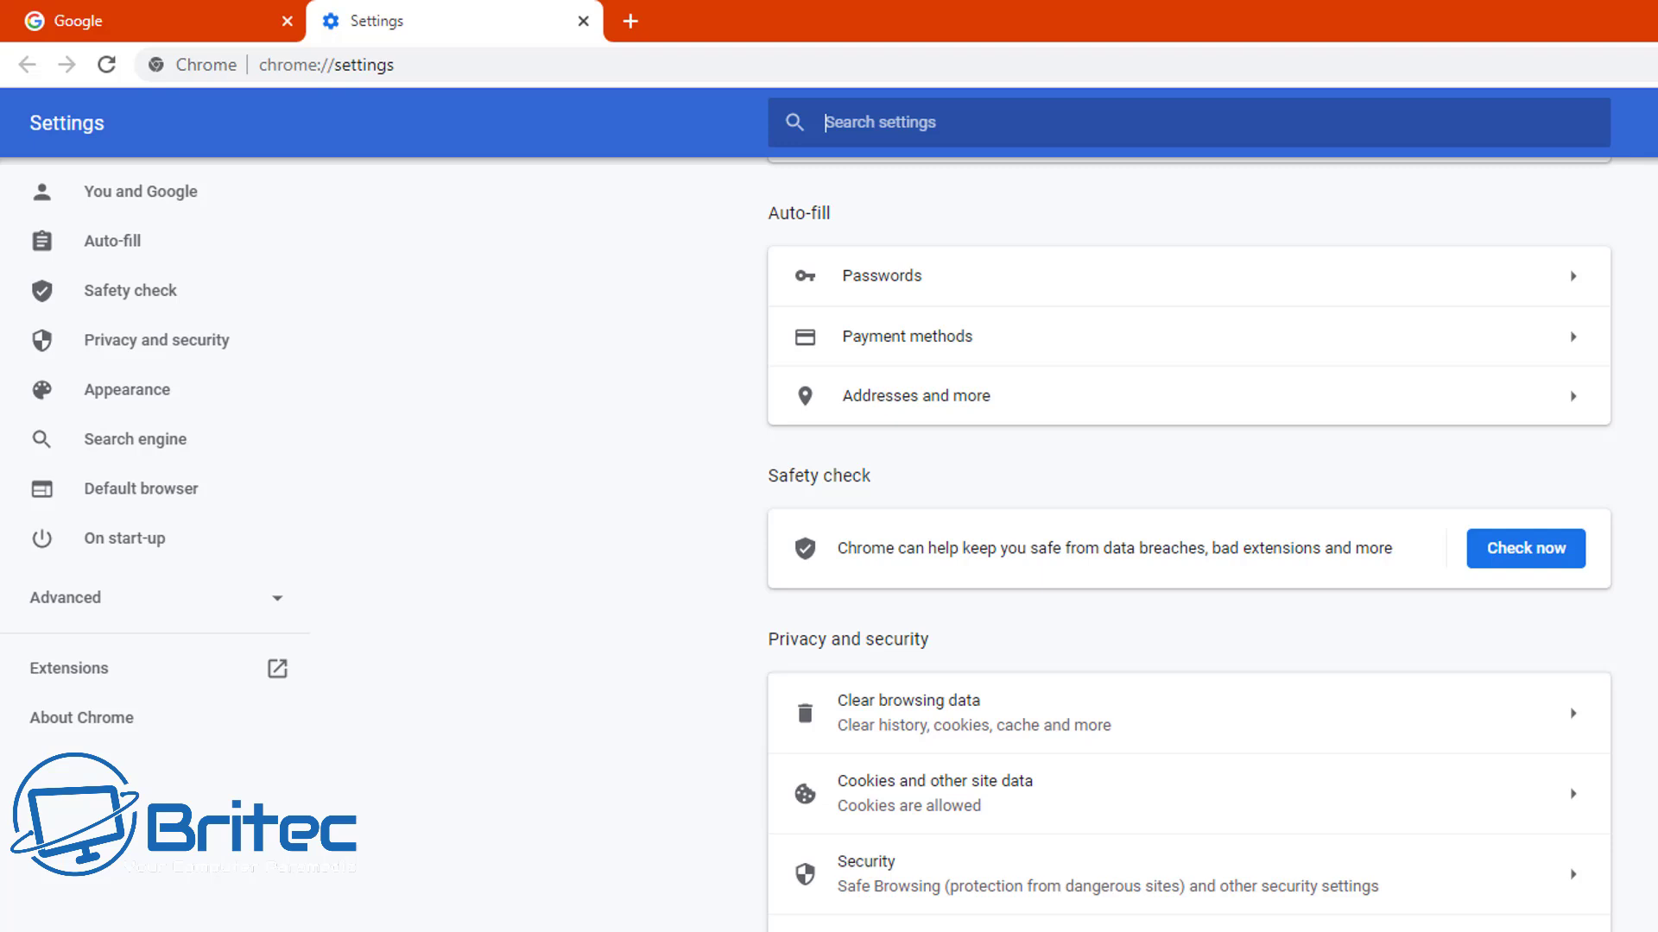
scroll(1189, 545, "down", 7)
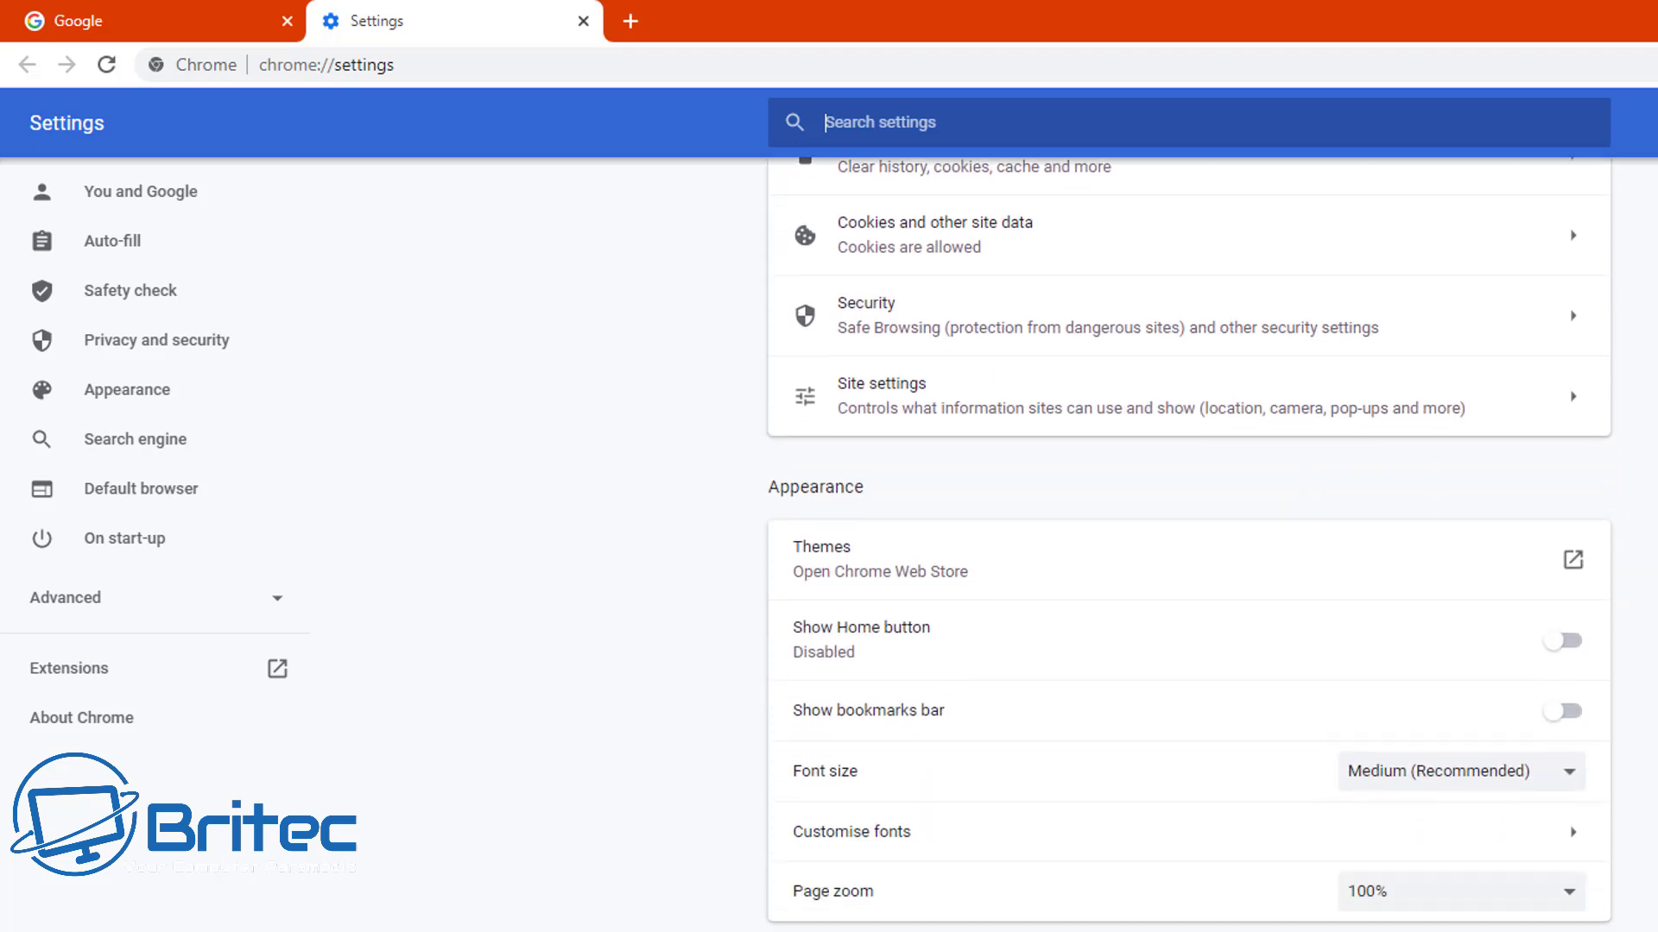
scroll(1189, 545, "down", 3)
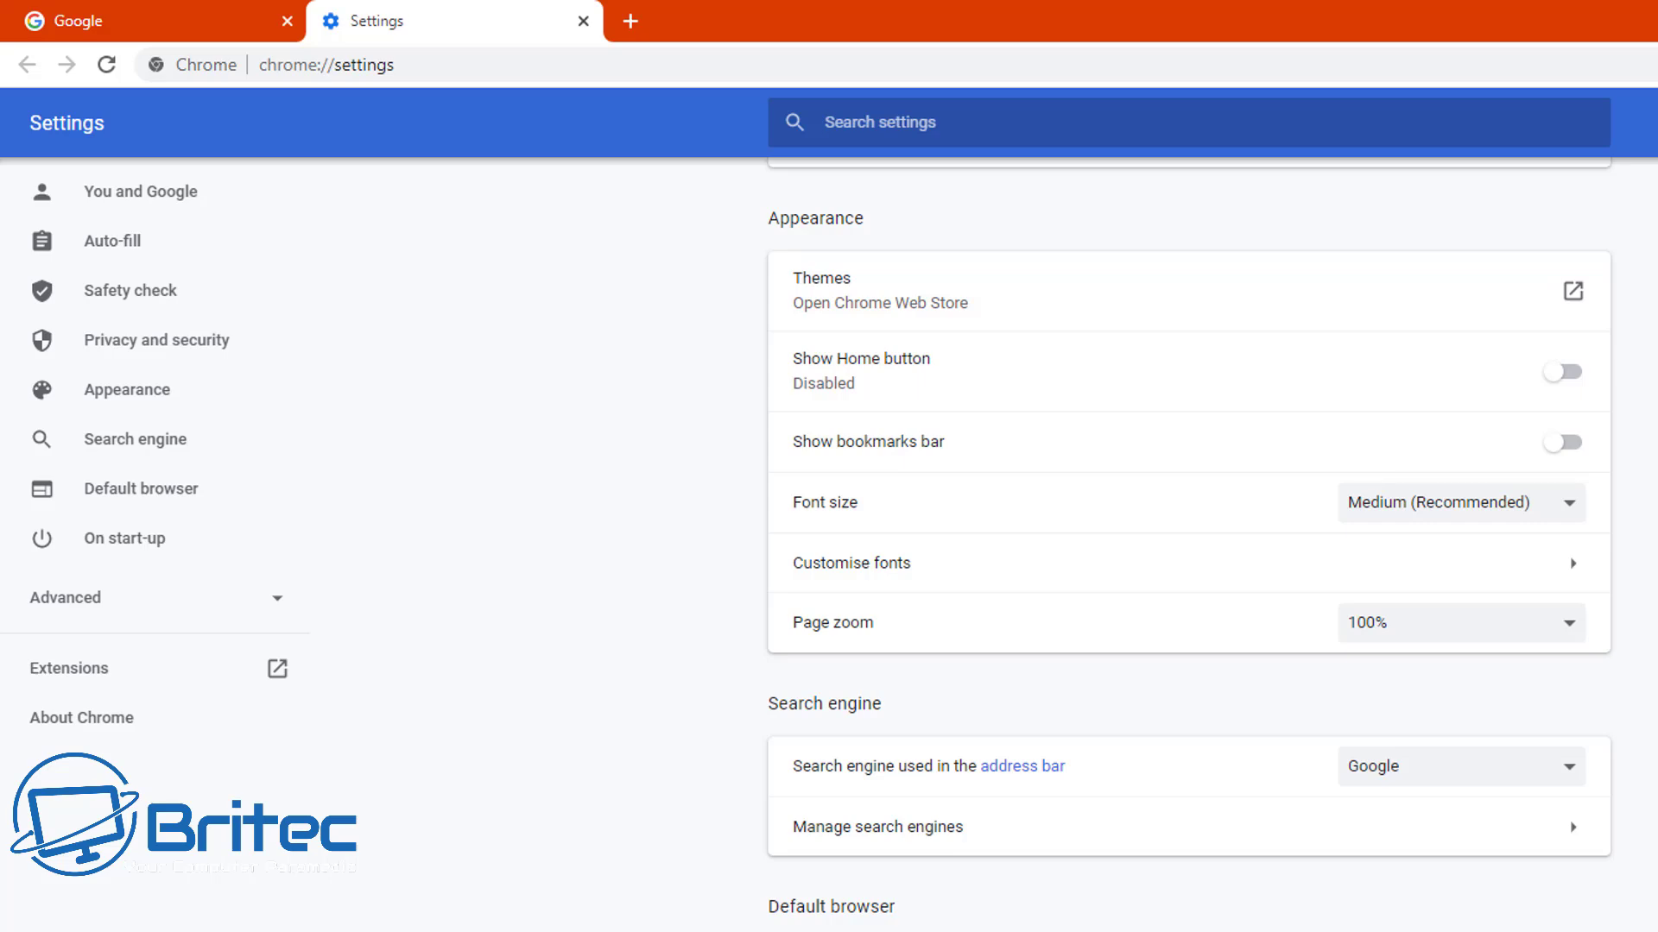
scroll(1532, 562, "down", 1)
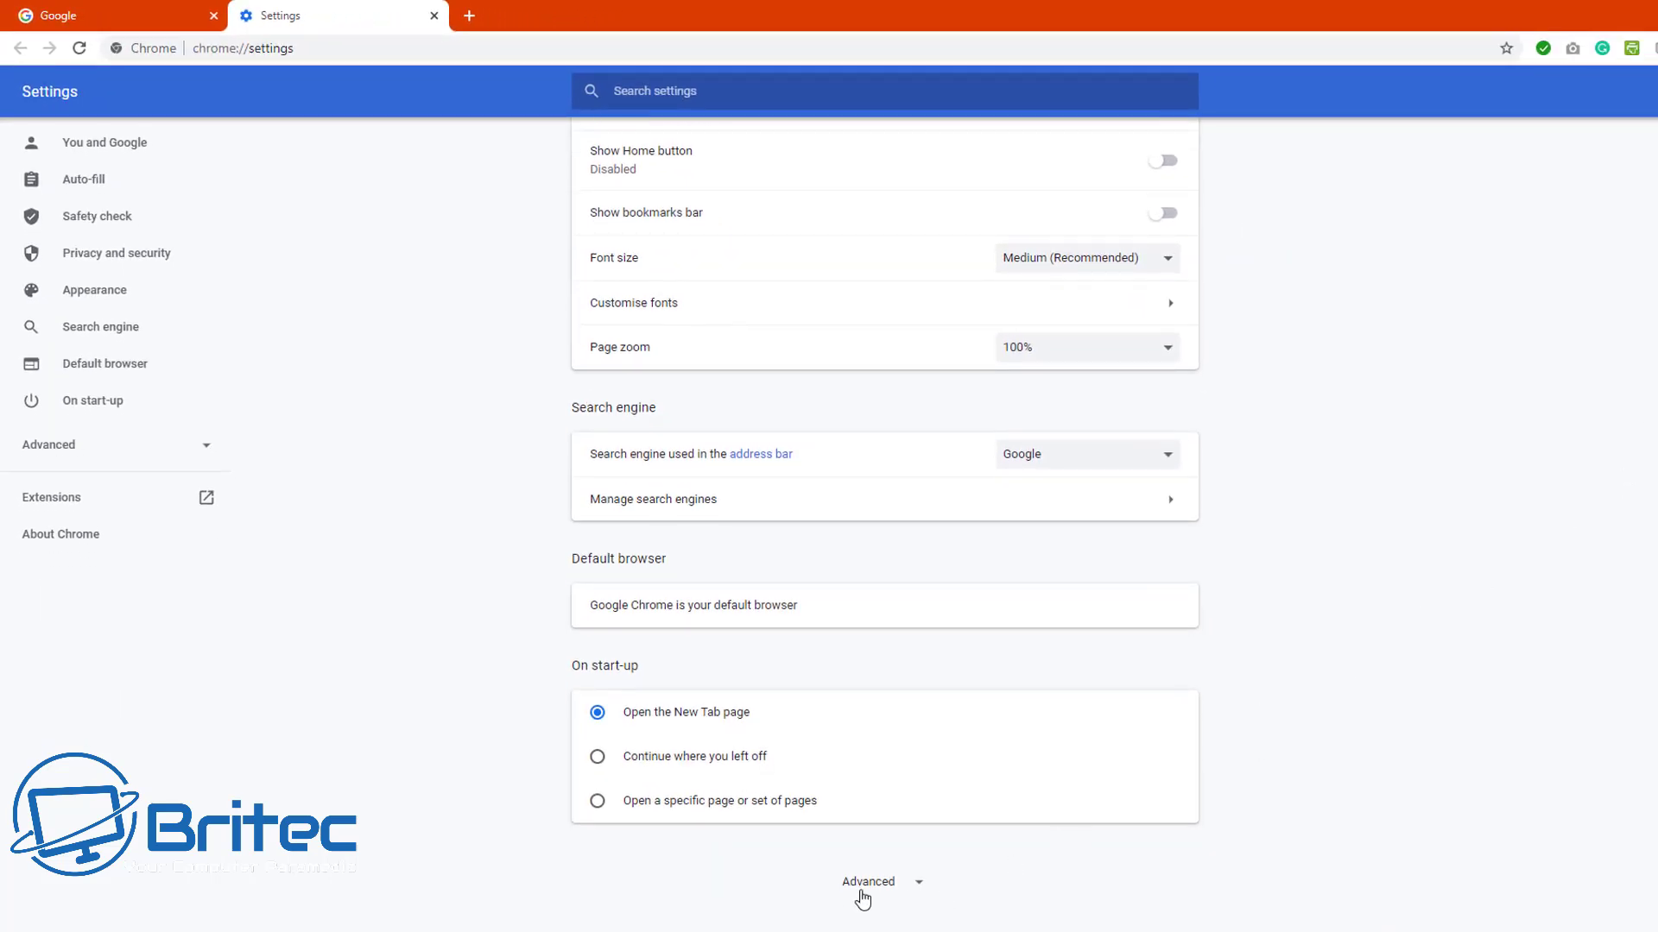
left_click(862, 890)
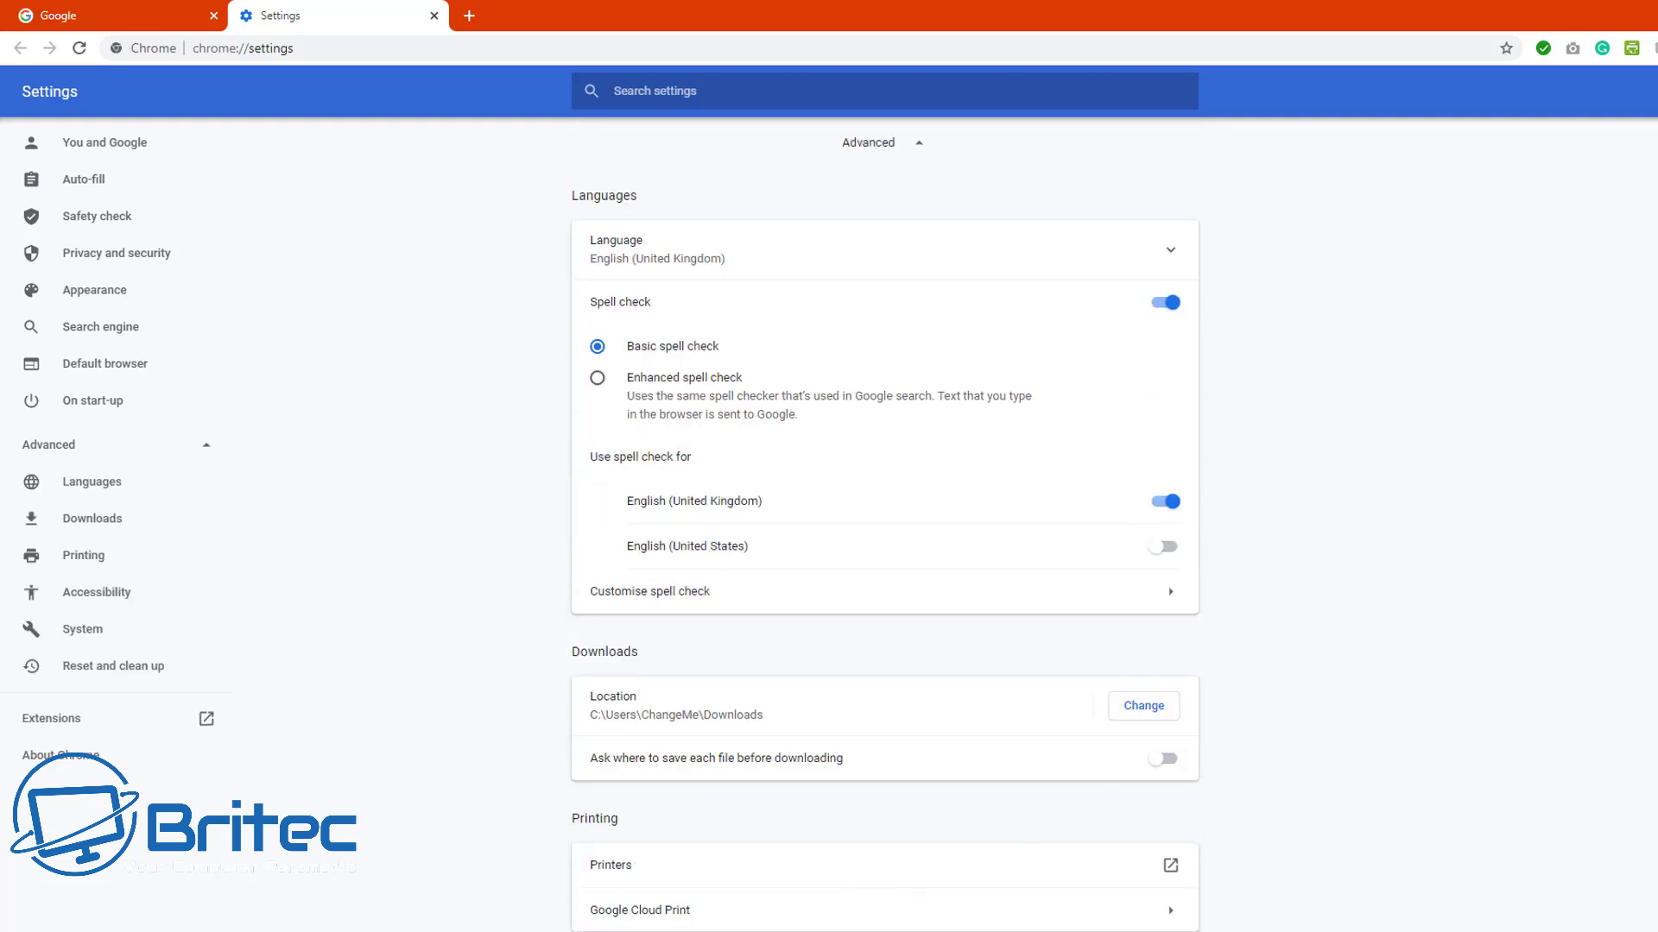
scroll(885, 518, "down", 4)
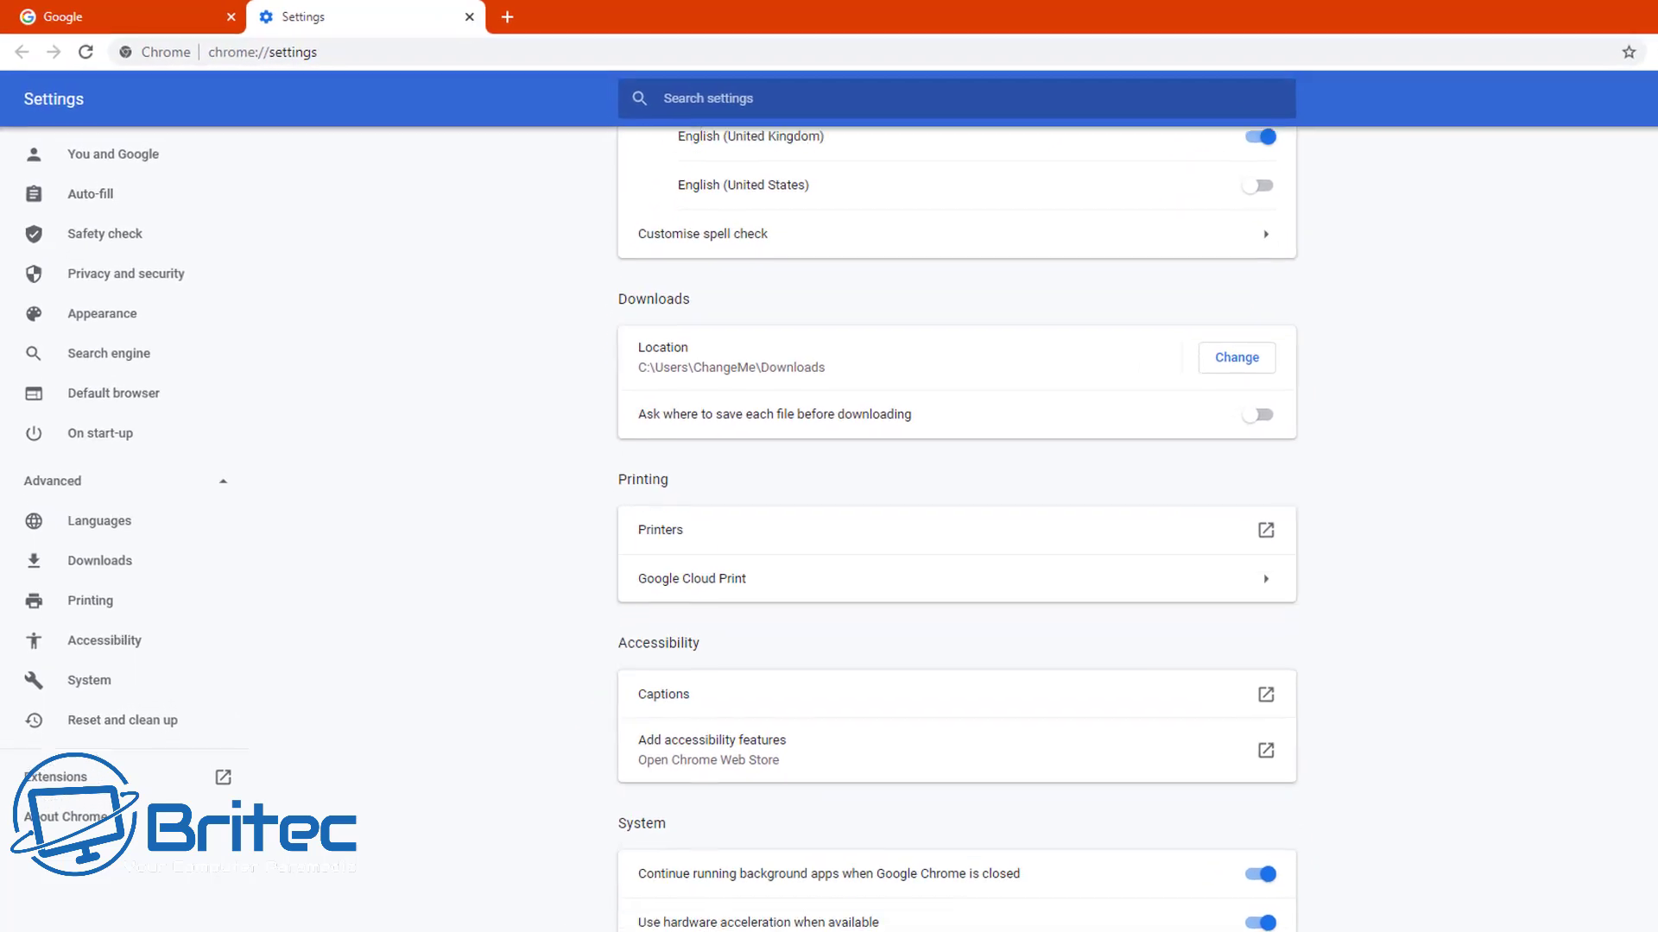
scroll(971, 518, "down", 2)
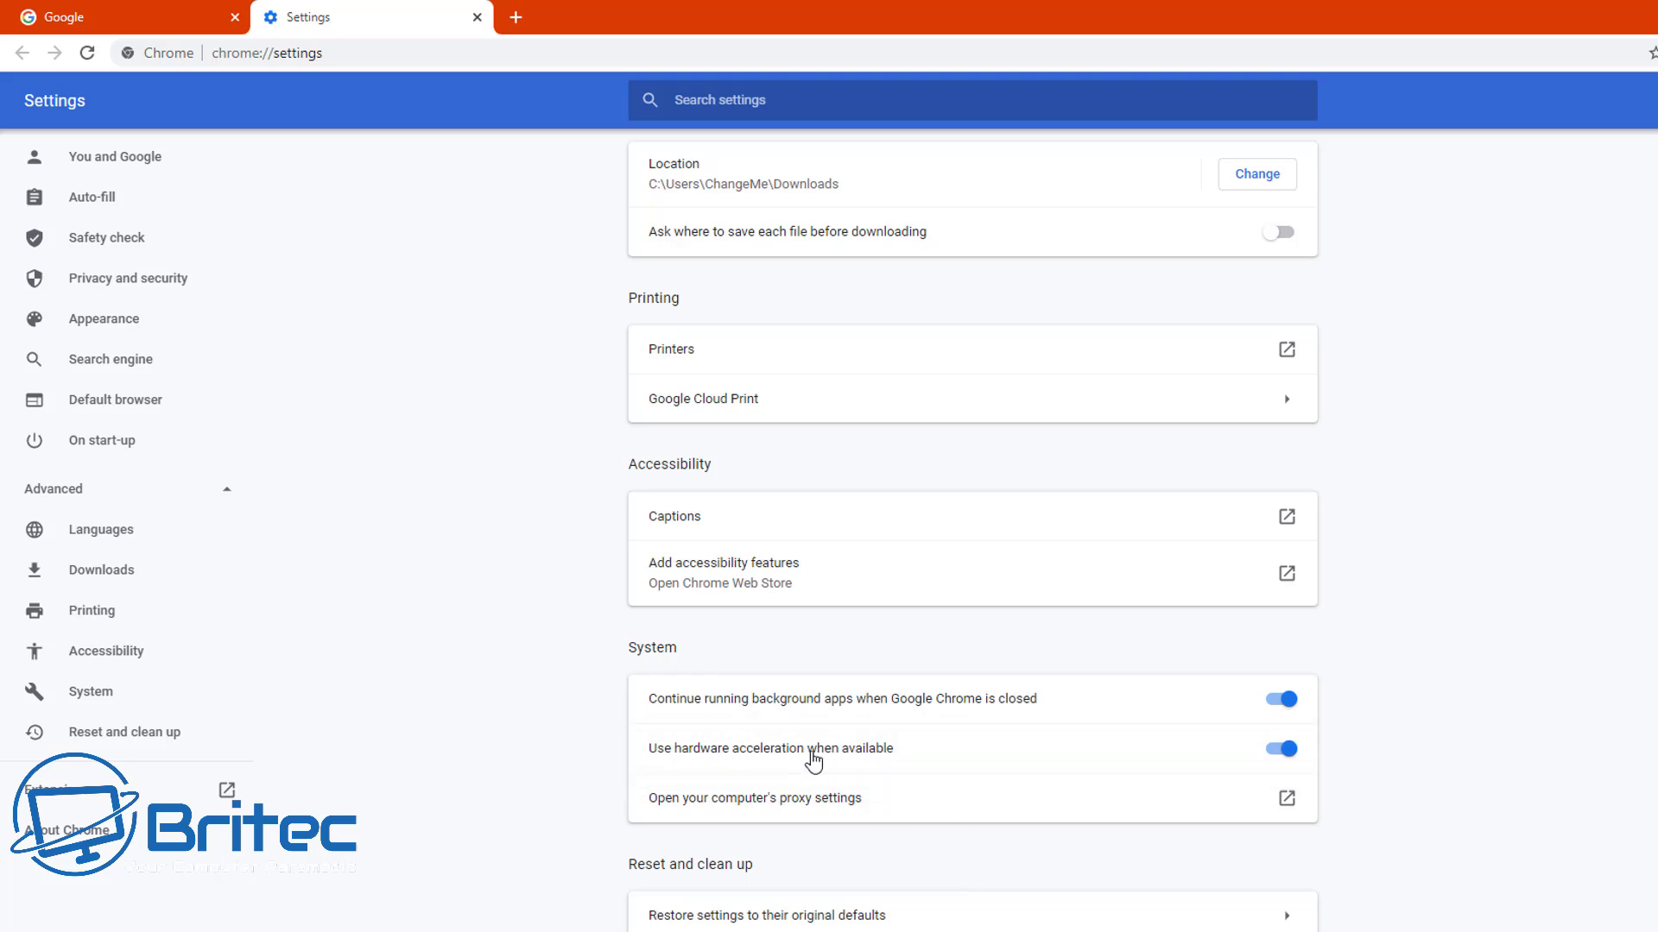
left_click(1290, 760)
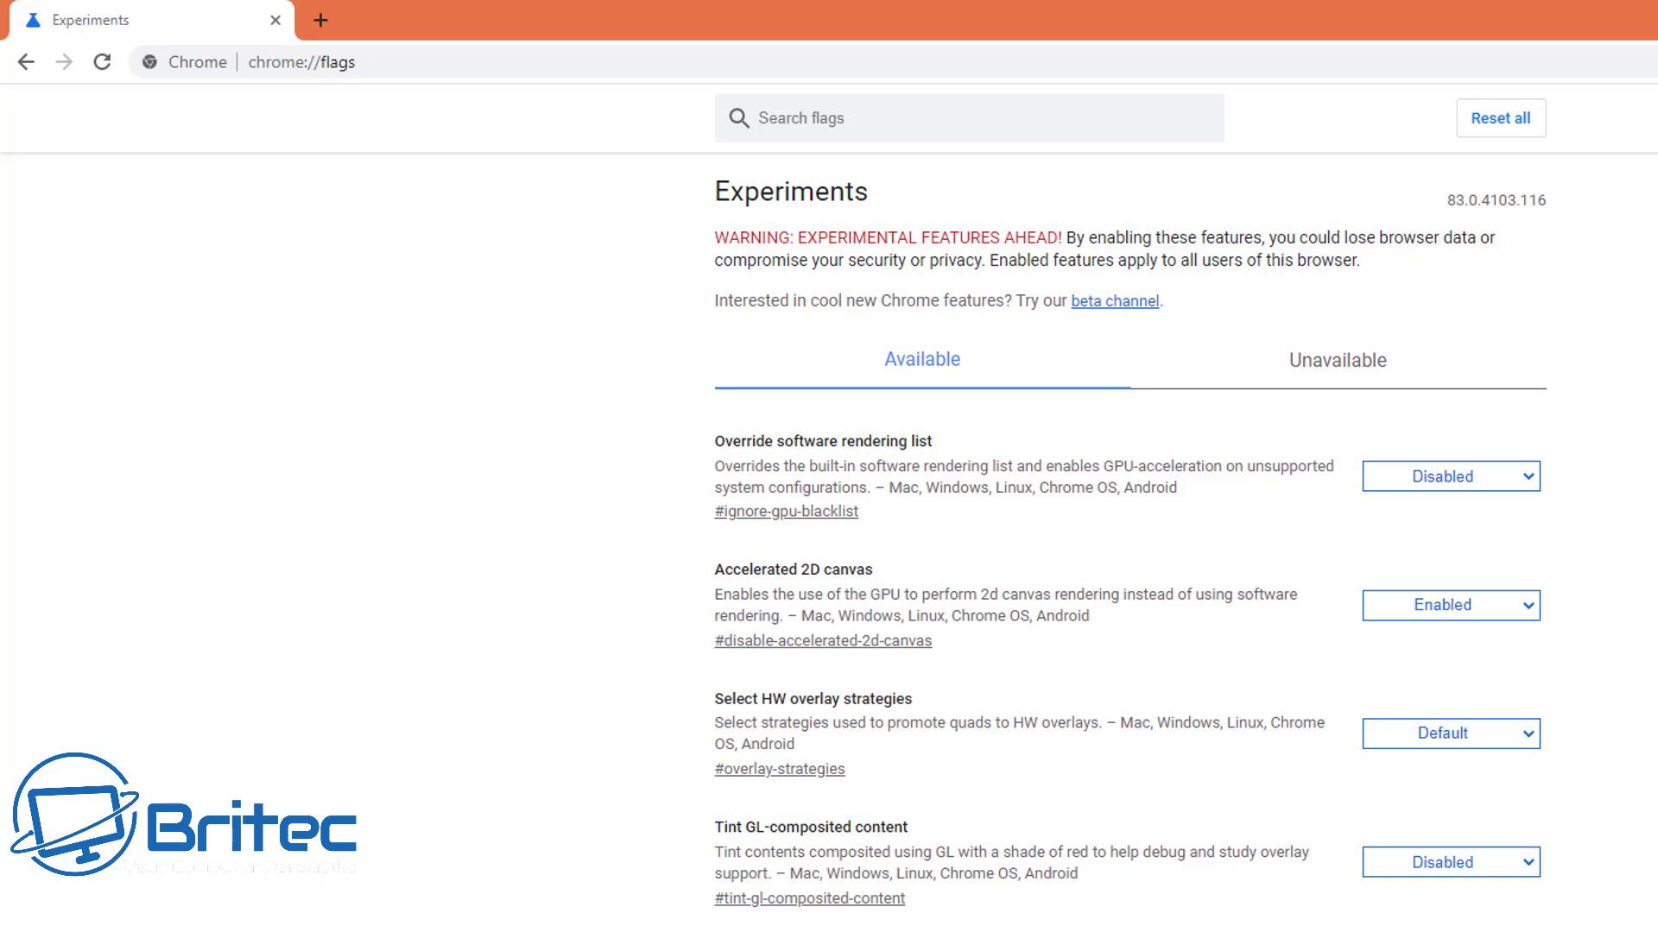
Step: Review the chrome://flags list and reset all experimental flags to default
scroll(1130, 541, "down", 4)
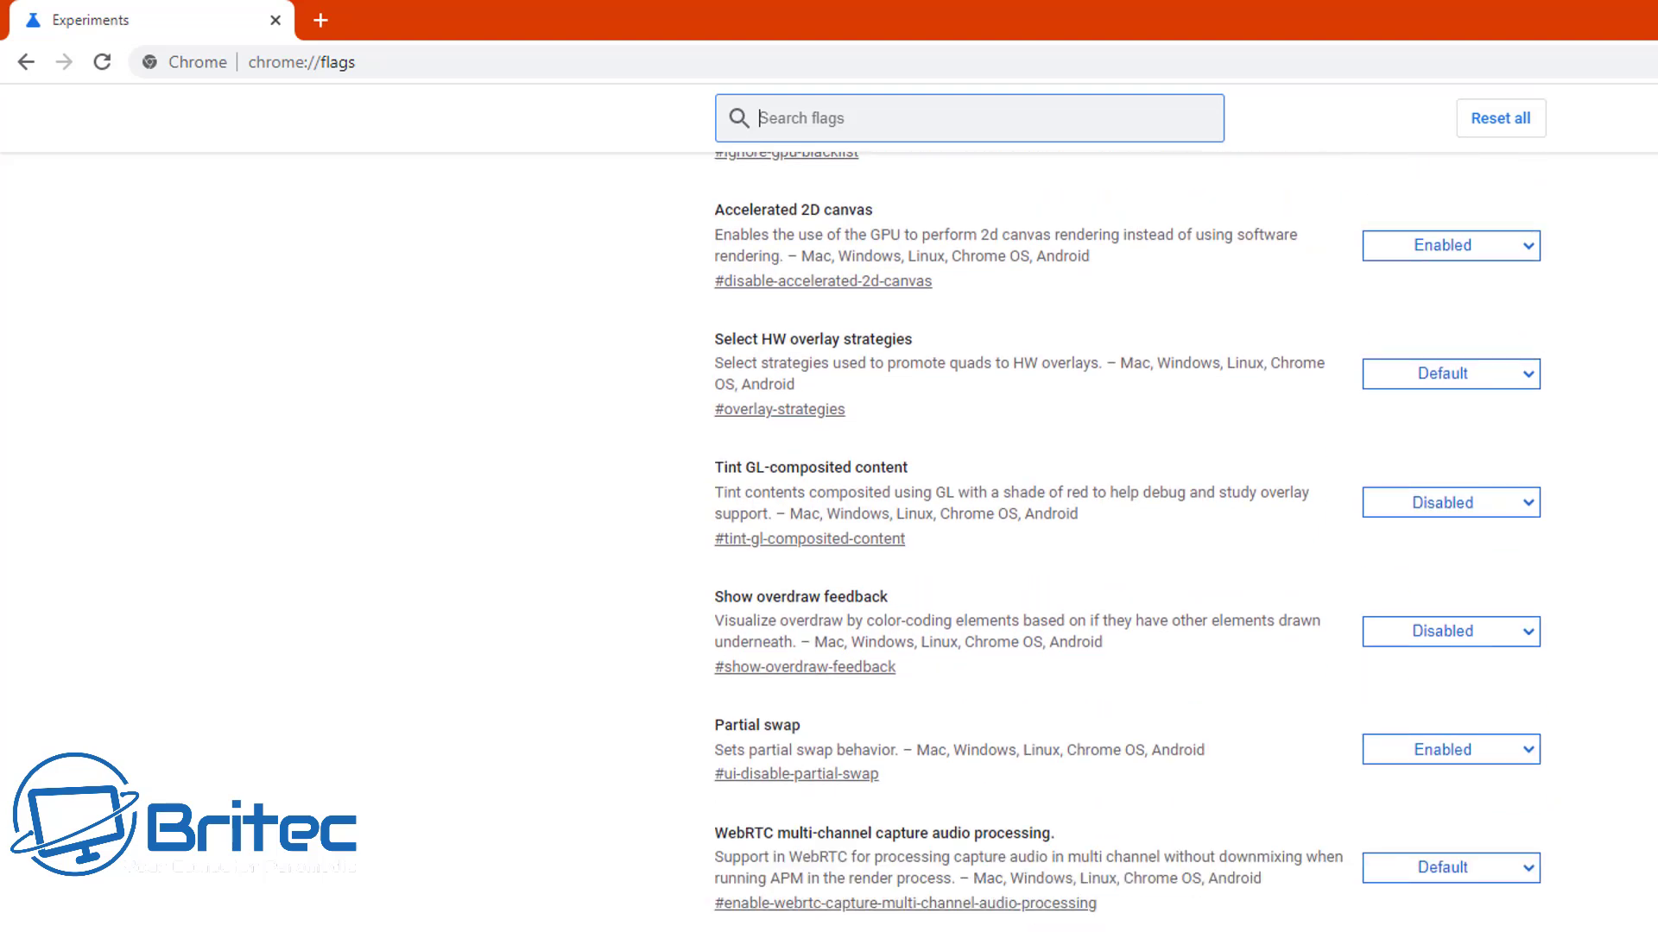
scroll(1129, 541, "down", 7)
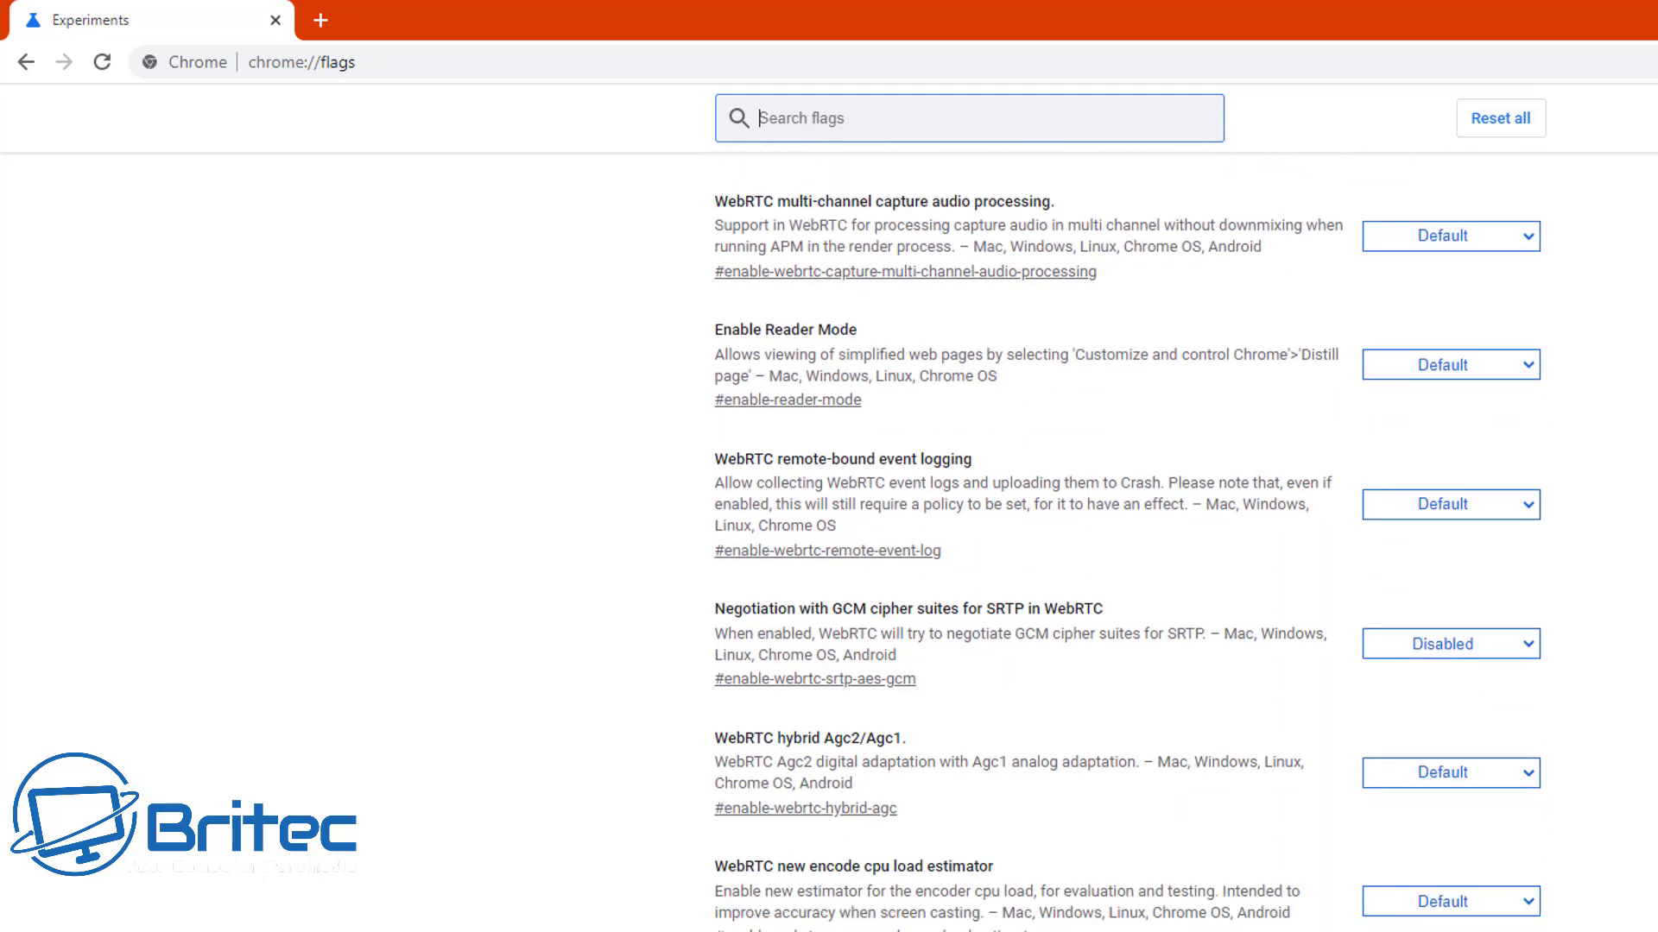
scroll(1130, 541, "down", 7)
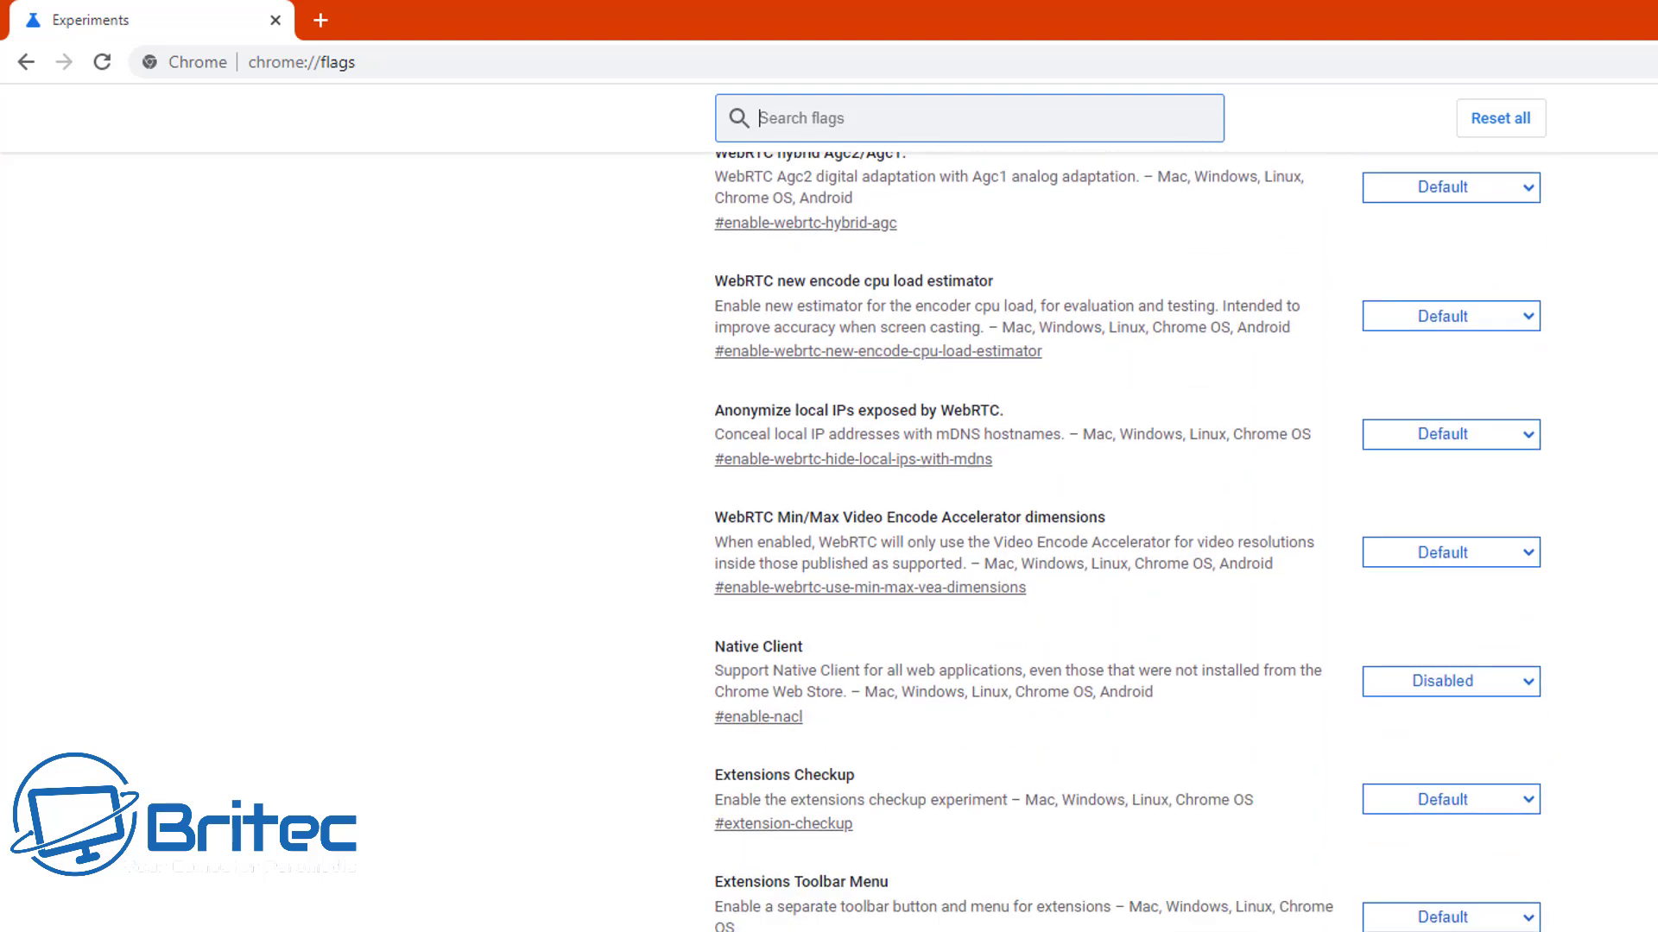
scroll(1129, 542, "down", 2)
scroll(1130, 541, "down", 3)
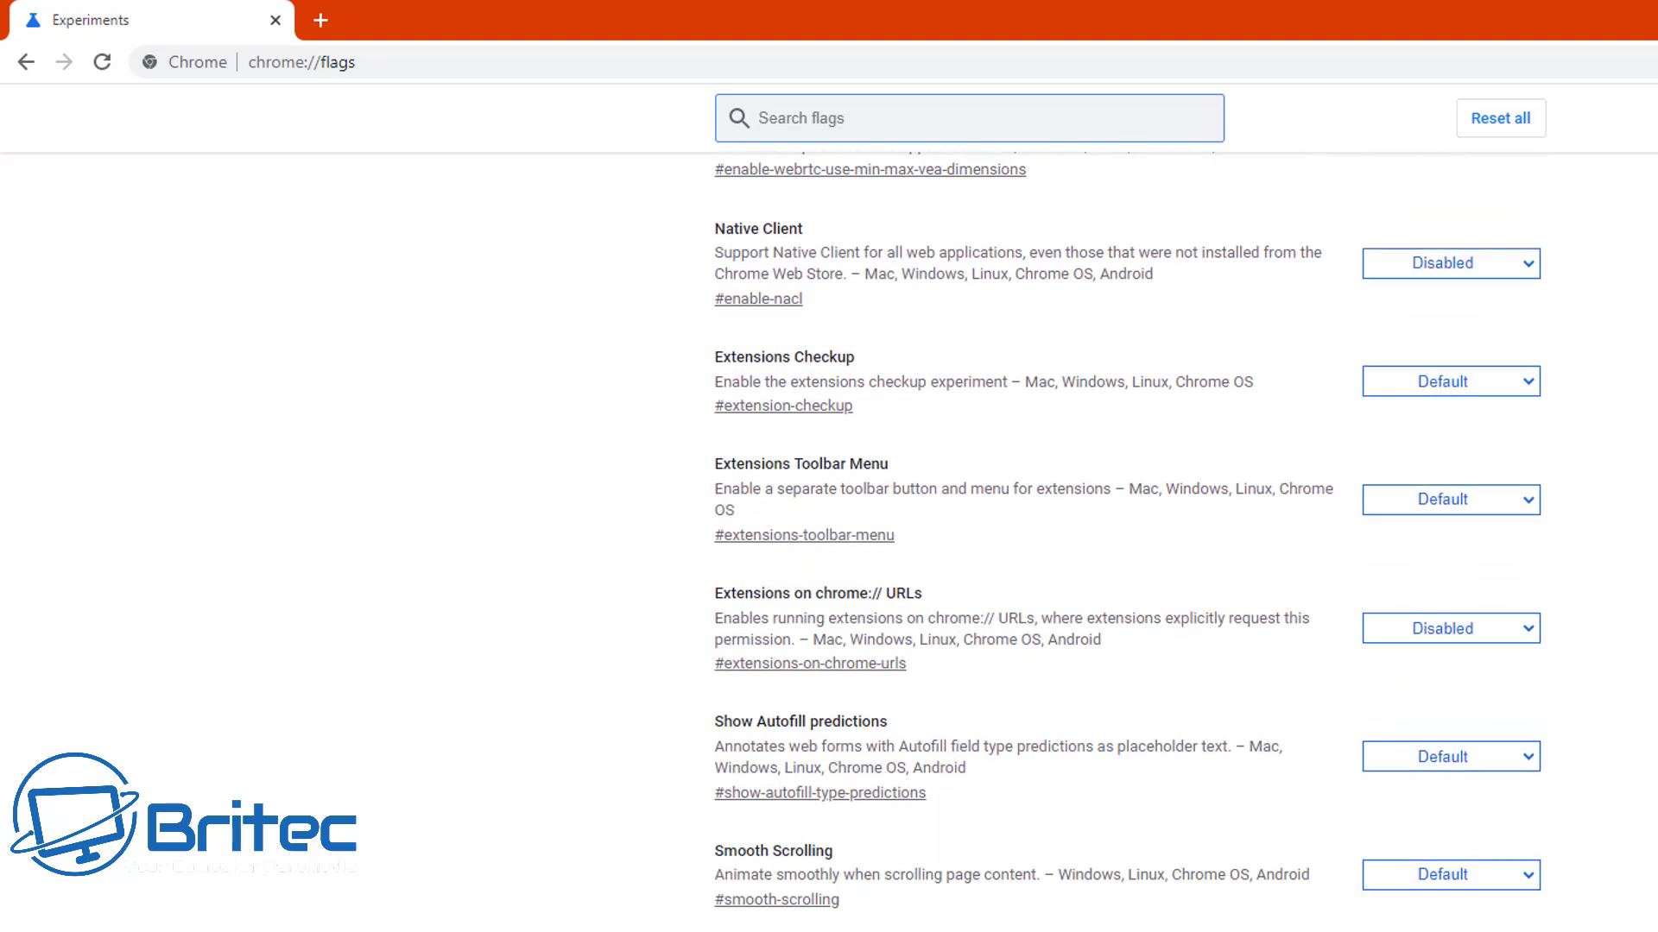
scroll(1129, 541, "down", 3)
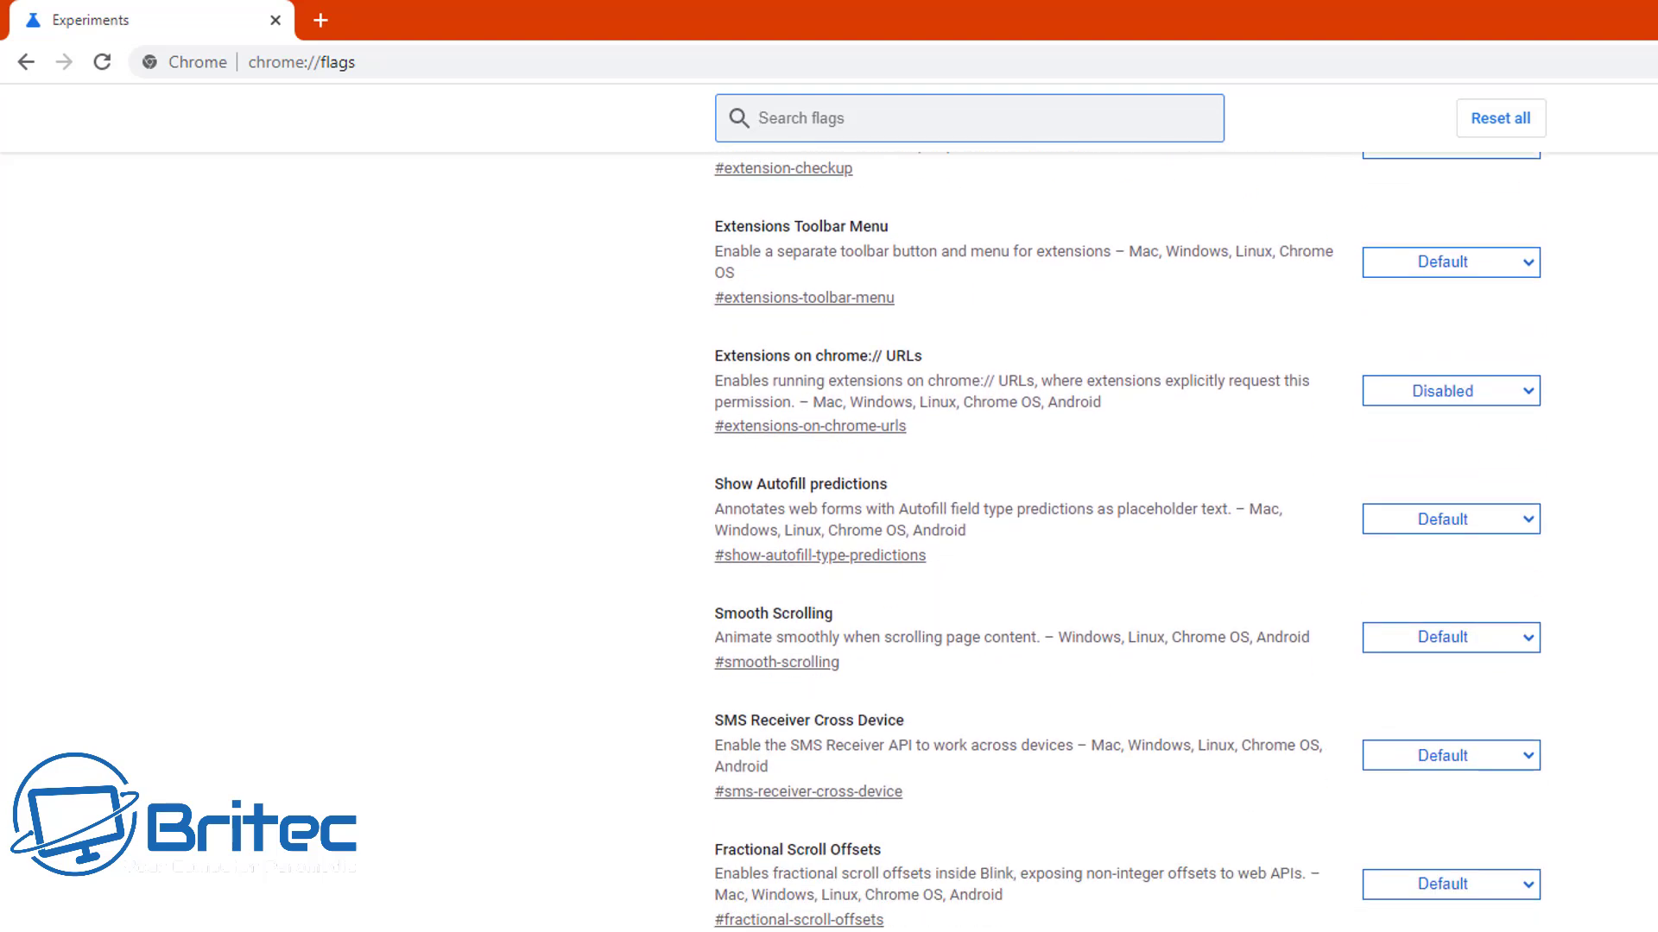
scroll(1130, 541, "down", 3)
scroll(1130, 542, "down", 5)
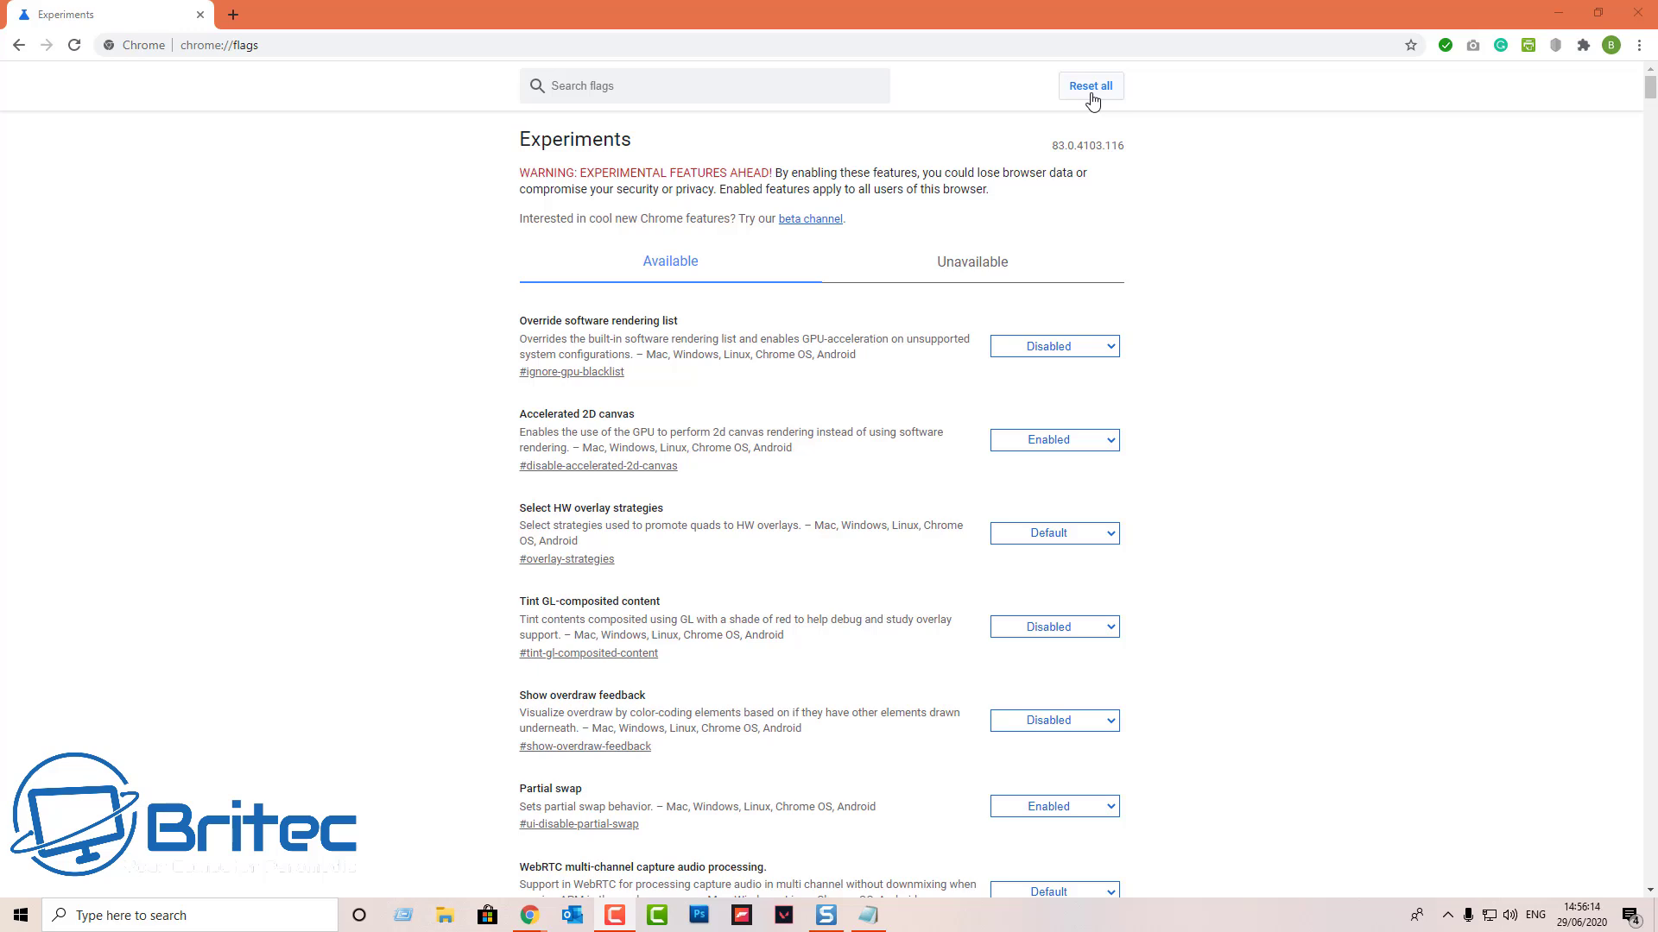
left_click(1092, 95)
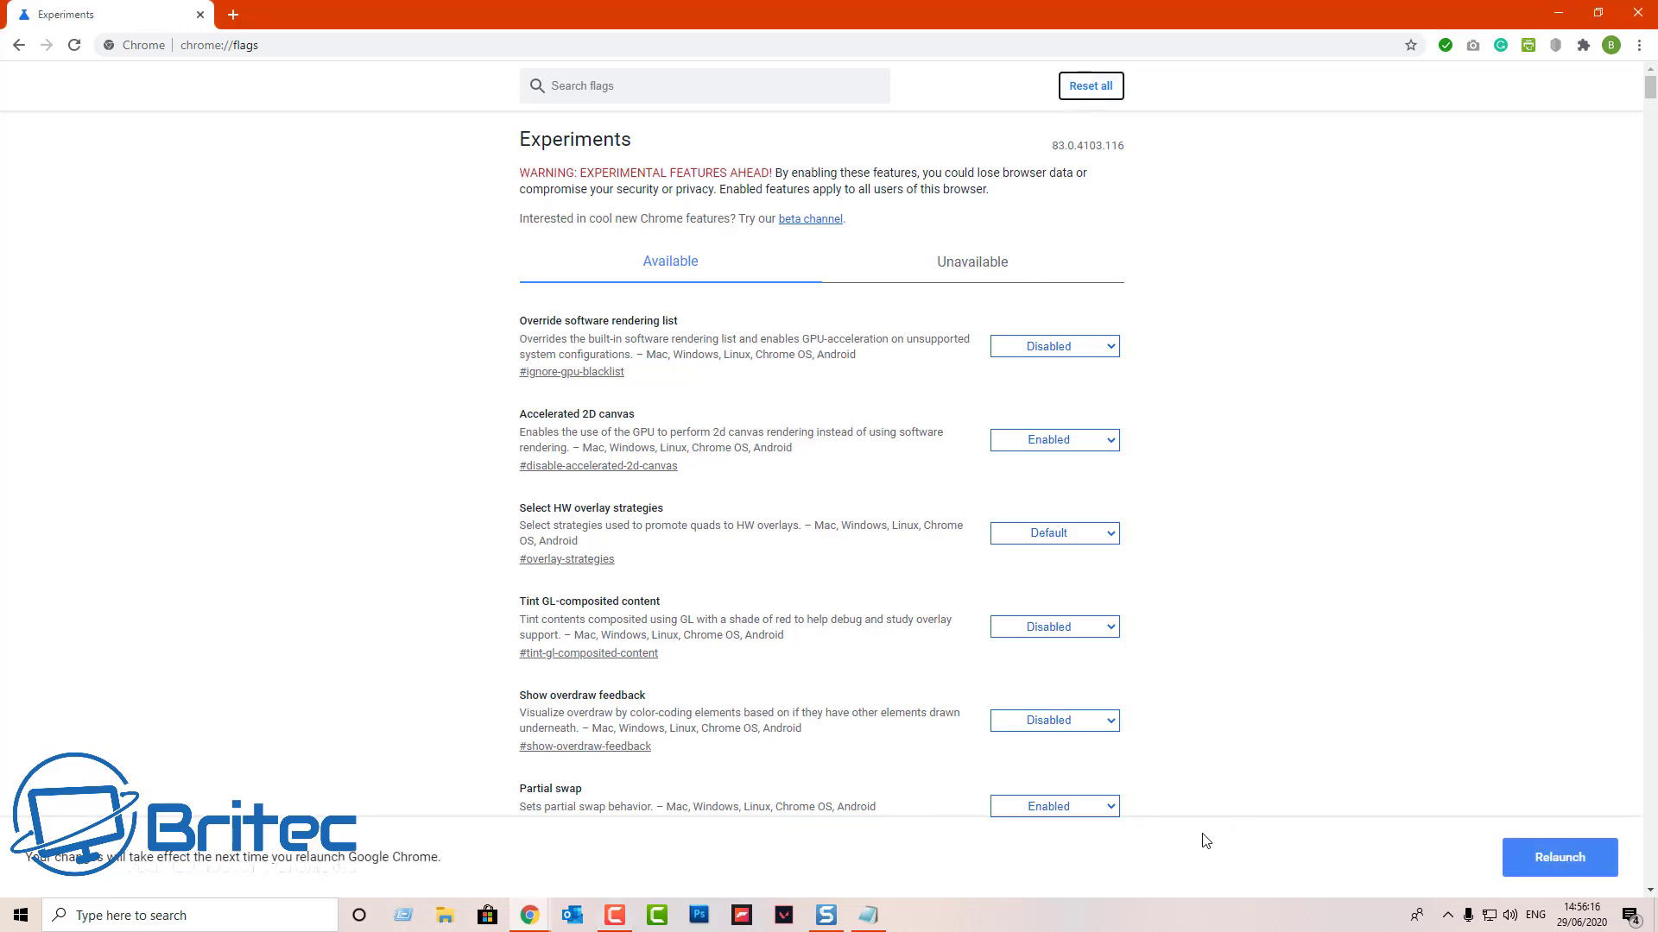
Step: Relaunch Chrome, then choose 'Restore settings to their original defaults' under Advanced Settings
left_click(1559, 858)
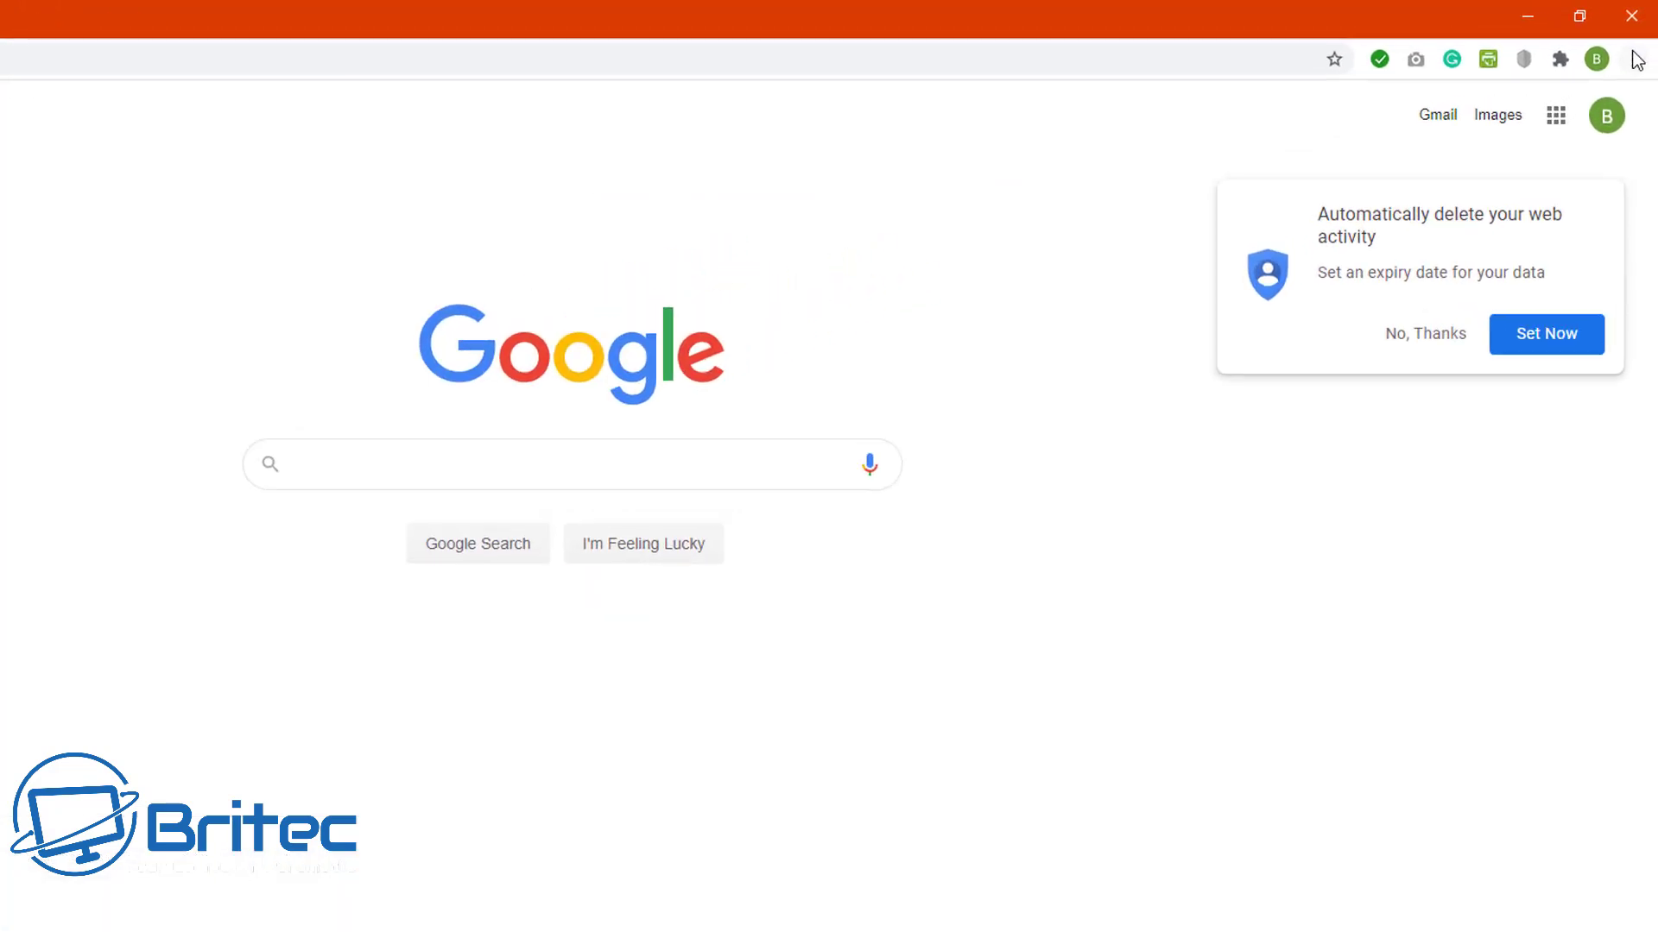
left_click(1637, 48)
left_click(1414, 513)
scroll(1414, 513, "down", 5)
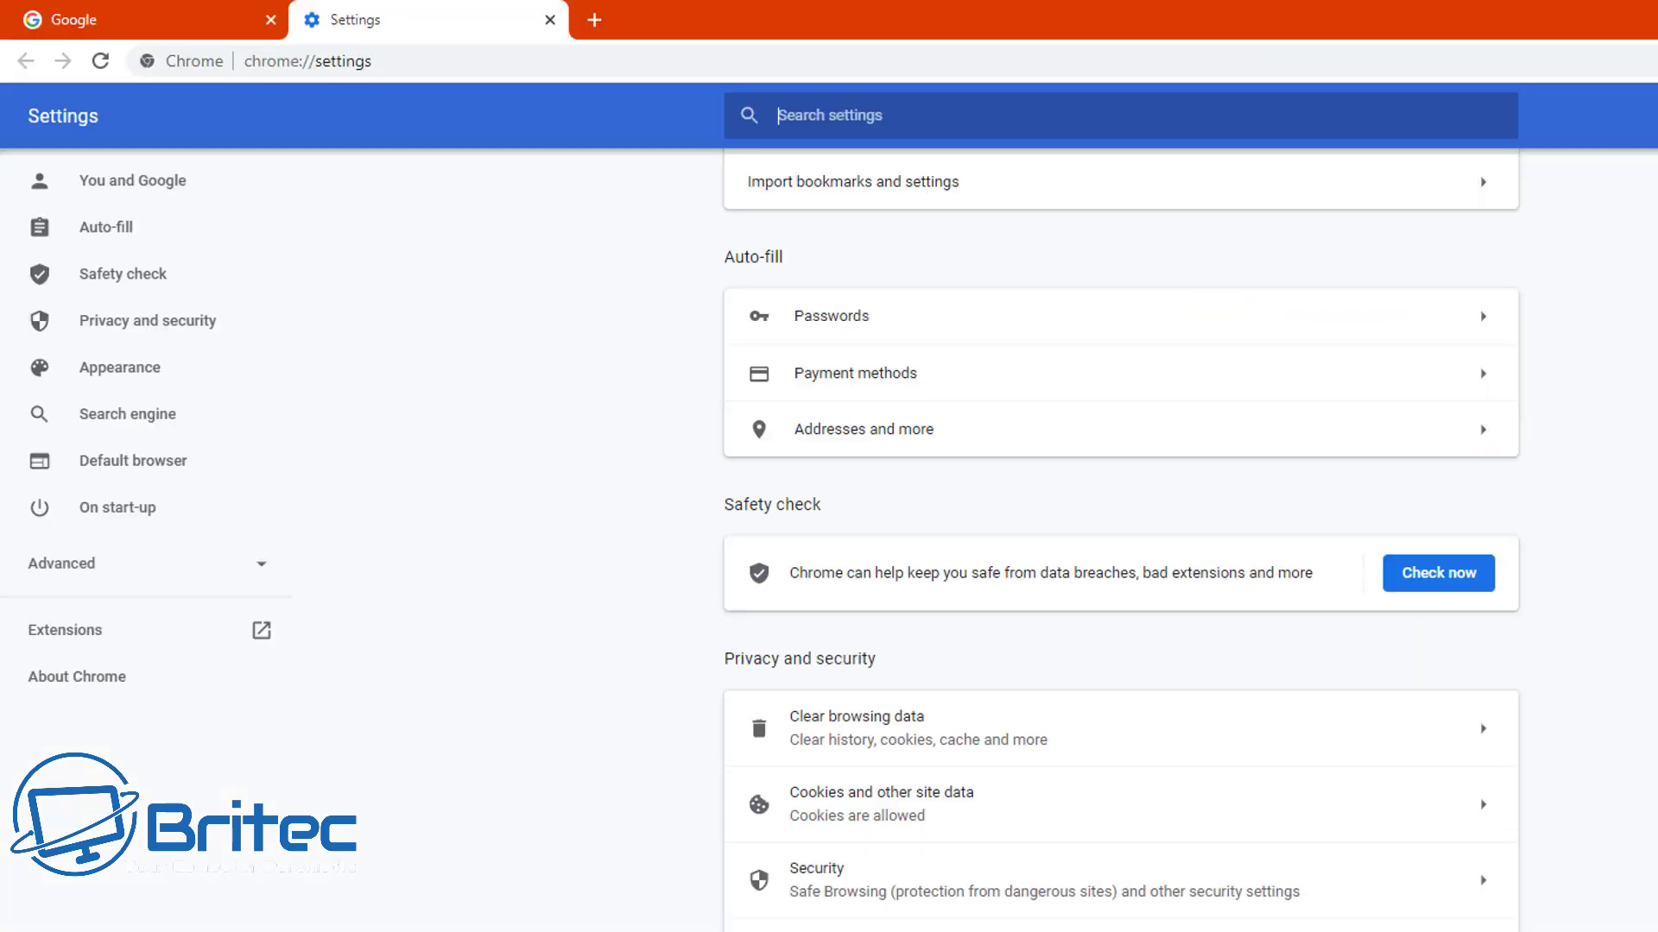
scroll(1121, 540, "down", 8)
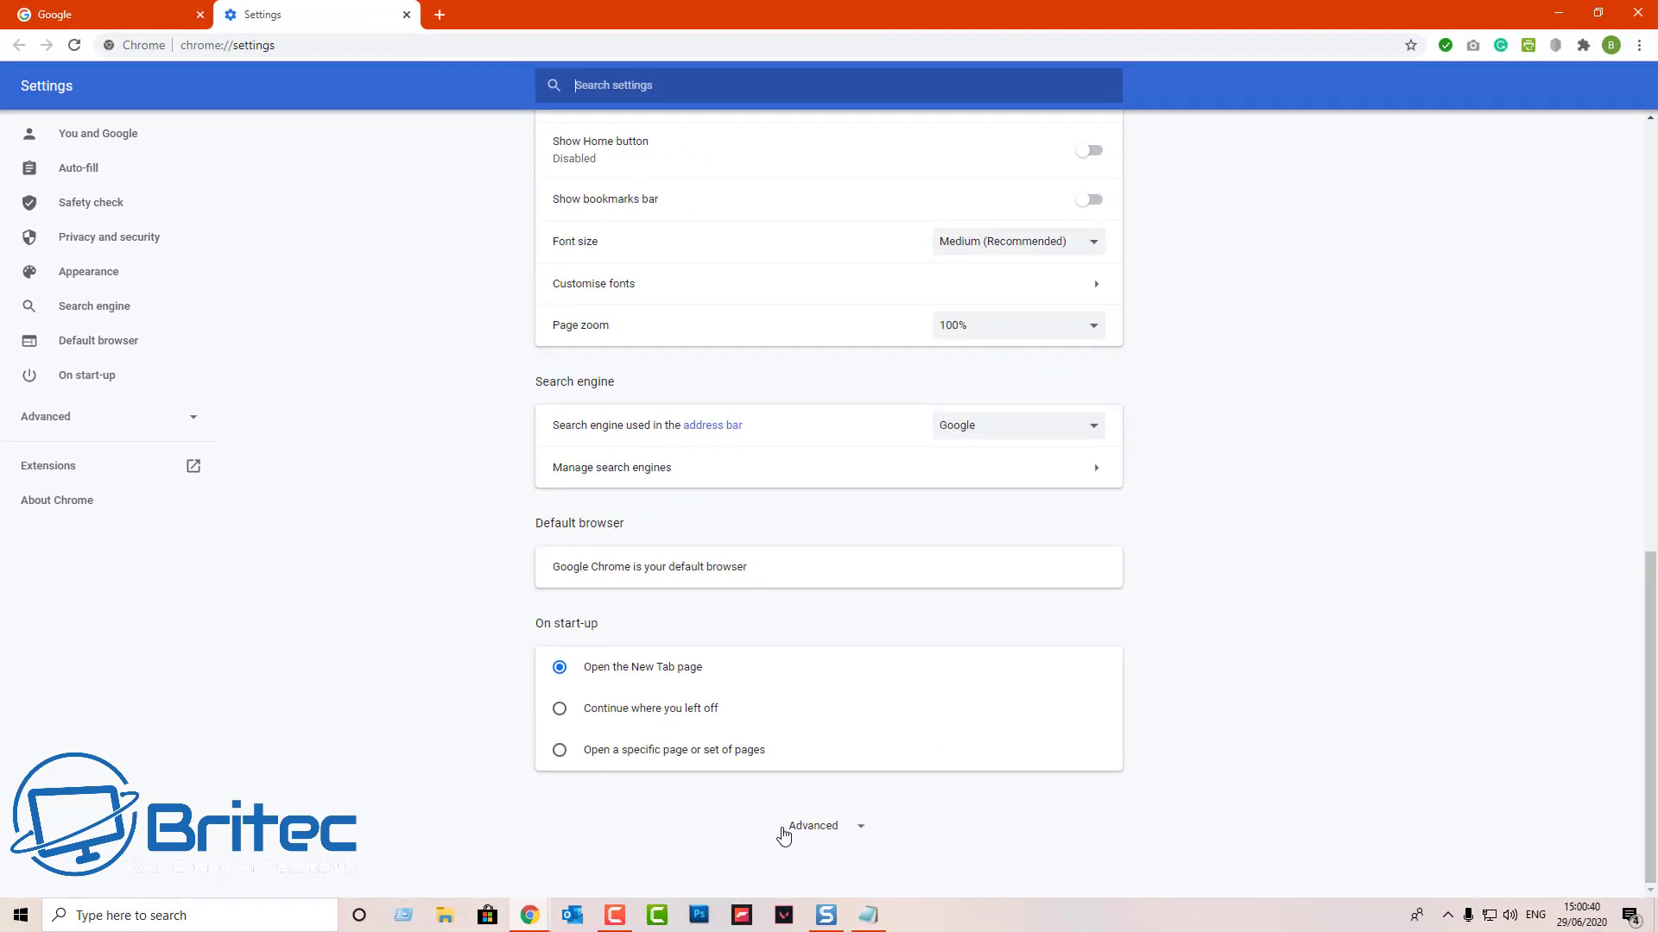
left_click(824, 827)
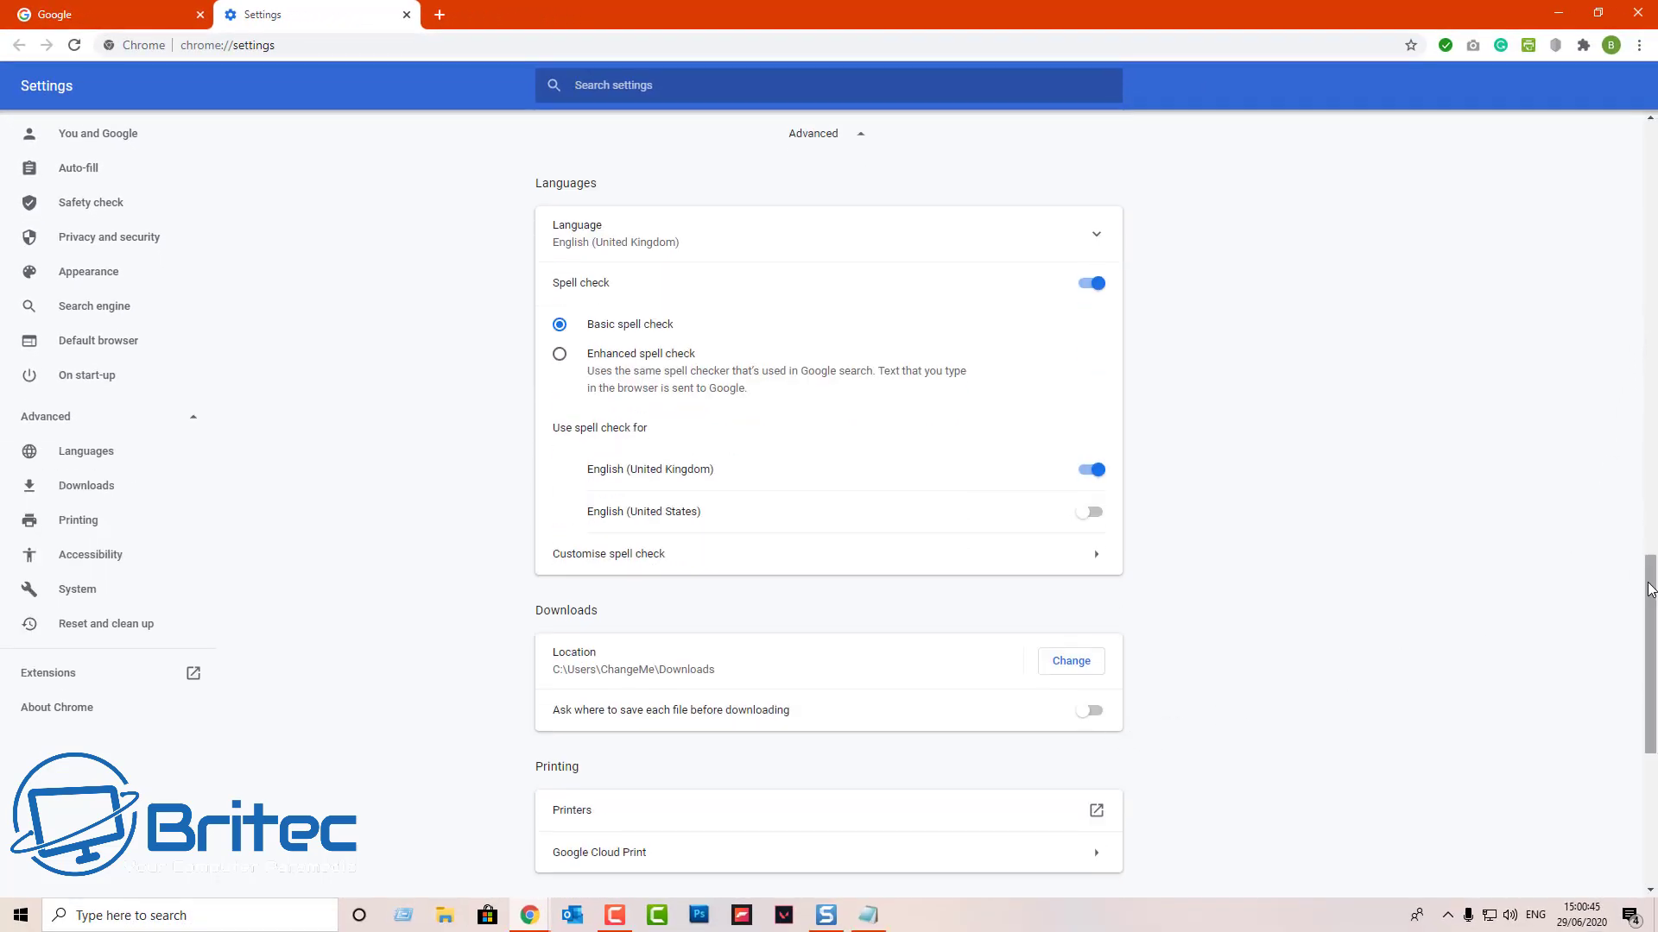
left_click_drag(1638, 576, 1640, 701)
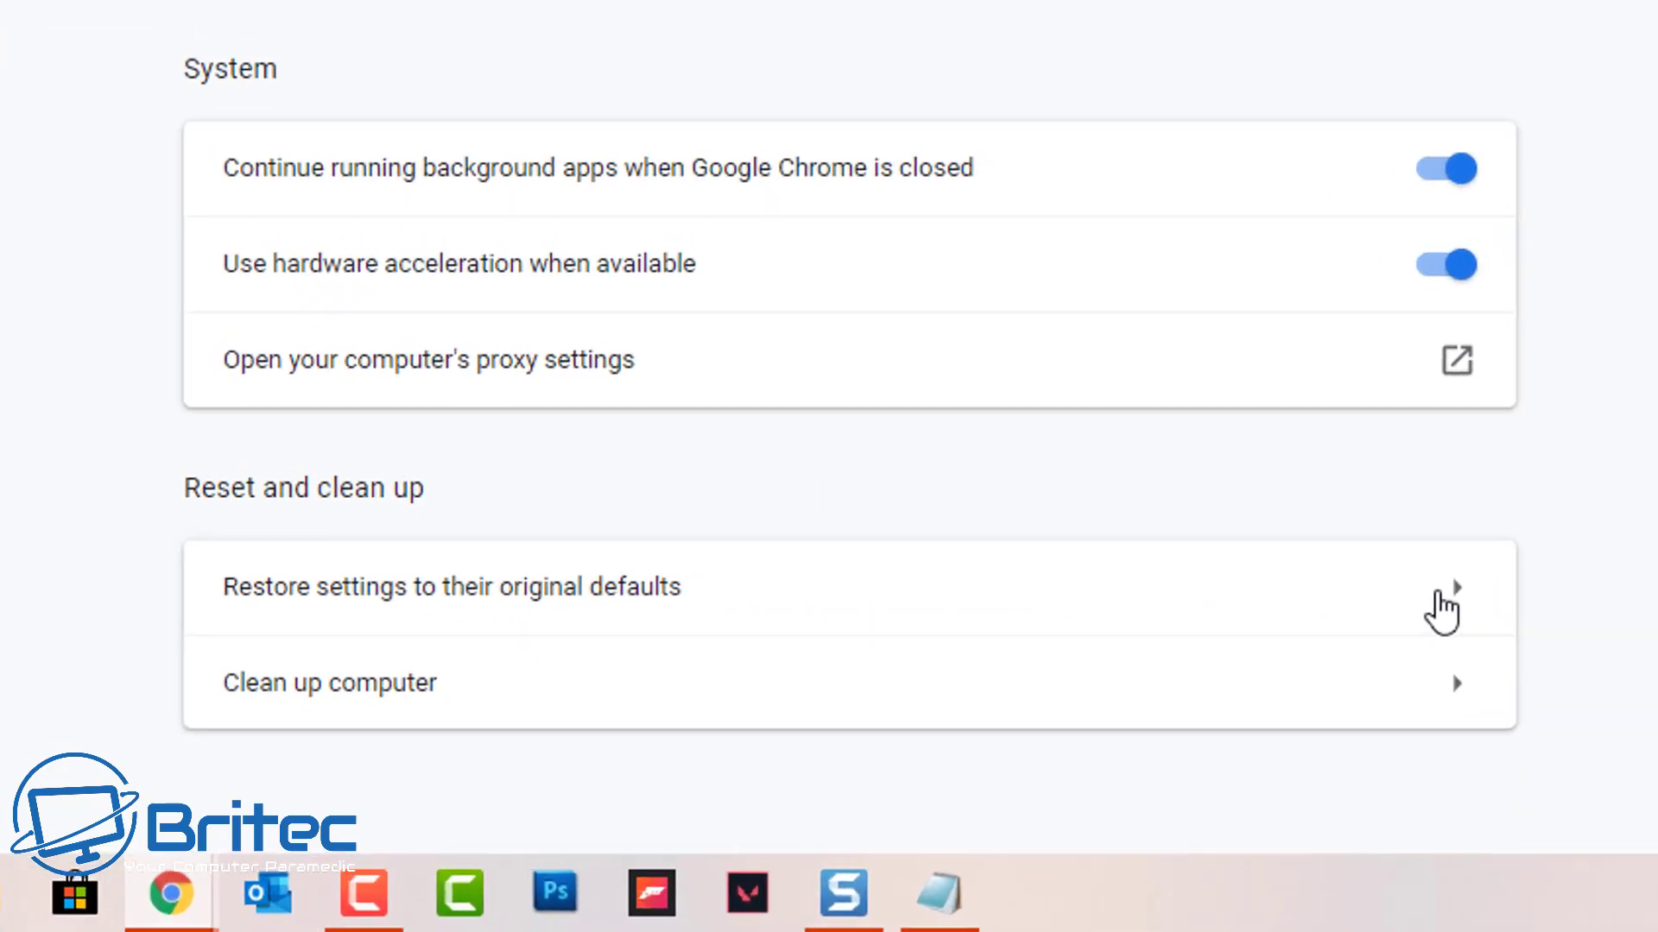
left_click(1441, 600)
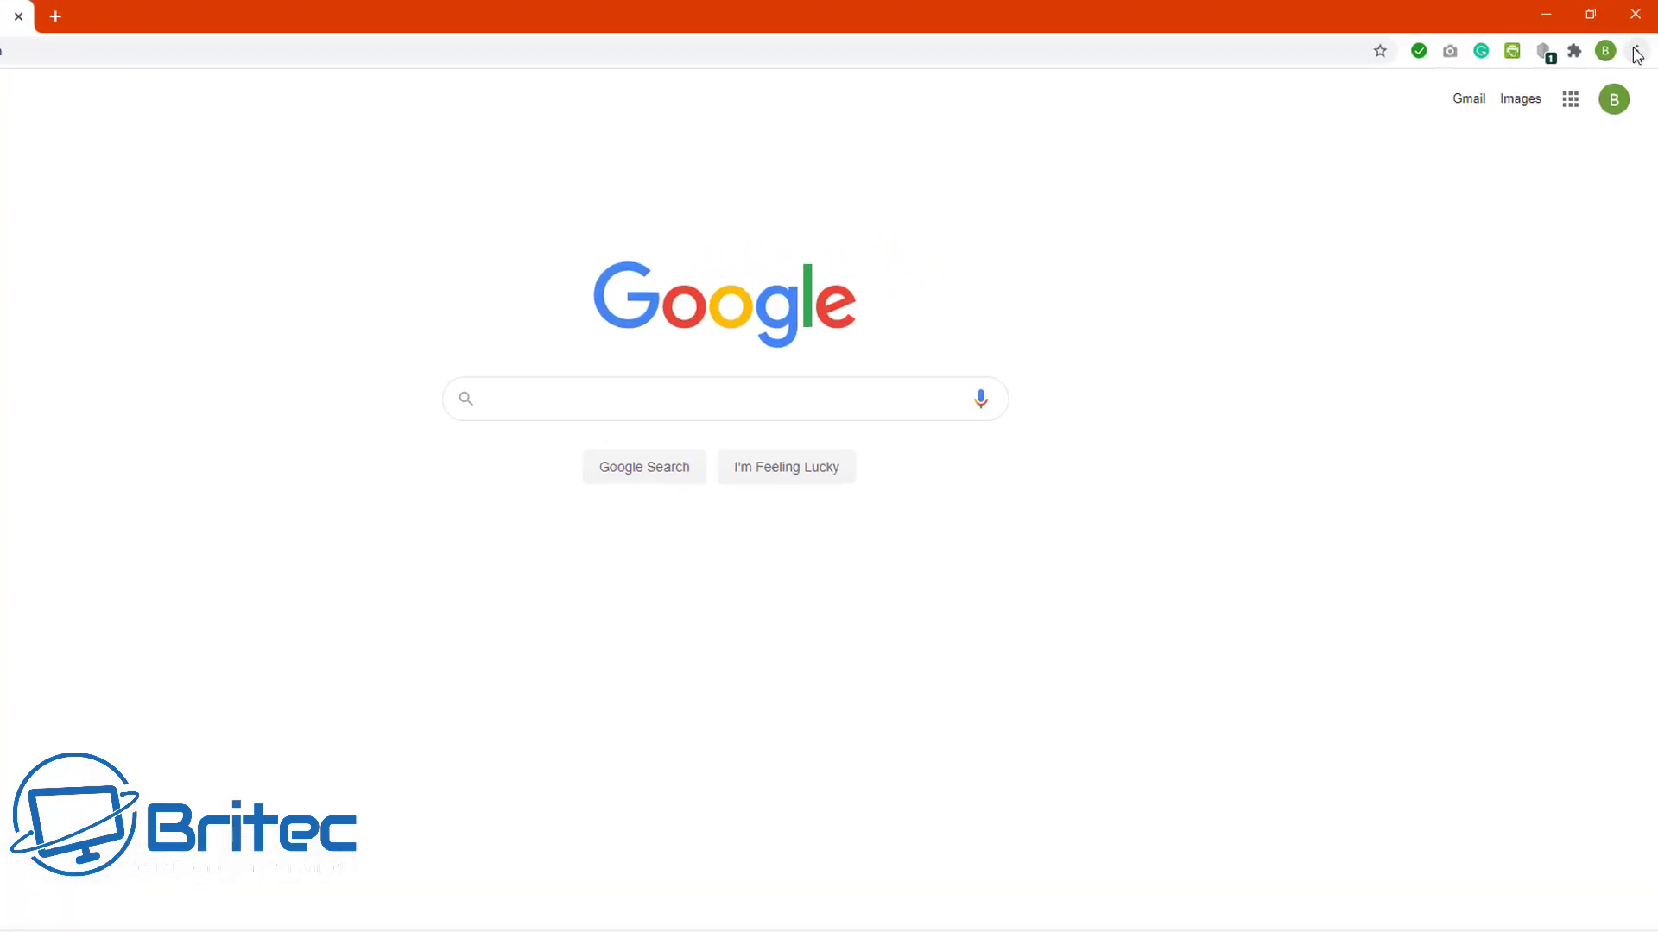
Step: Remove the Google Docs Offline extension via More tools > Extensions
left_click(1632, 44)
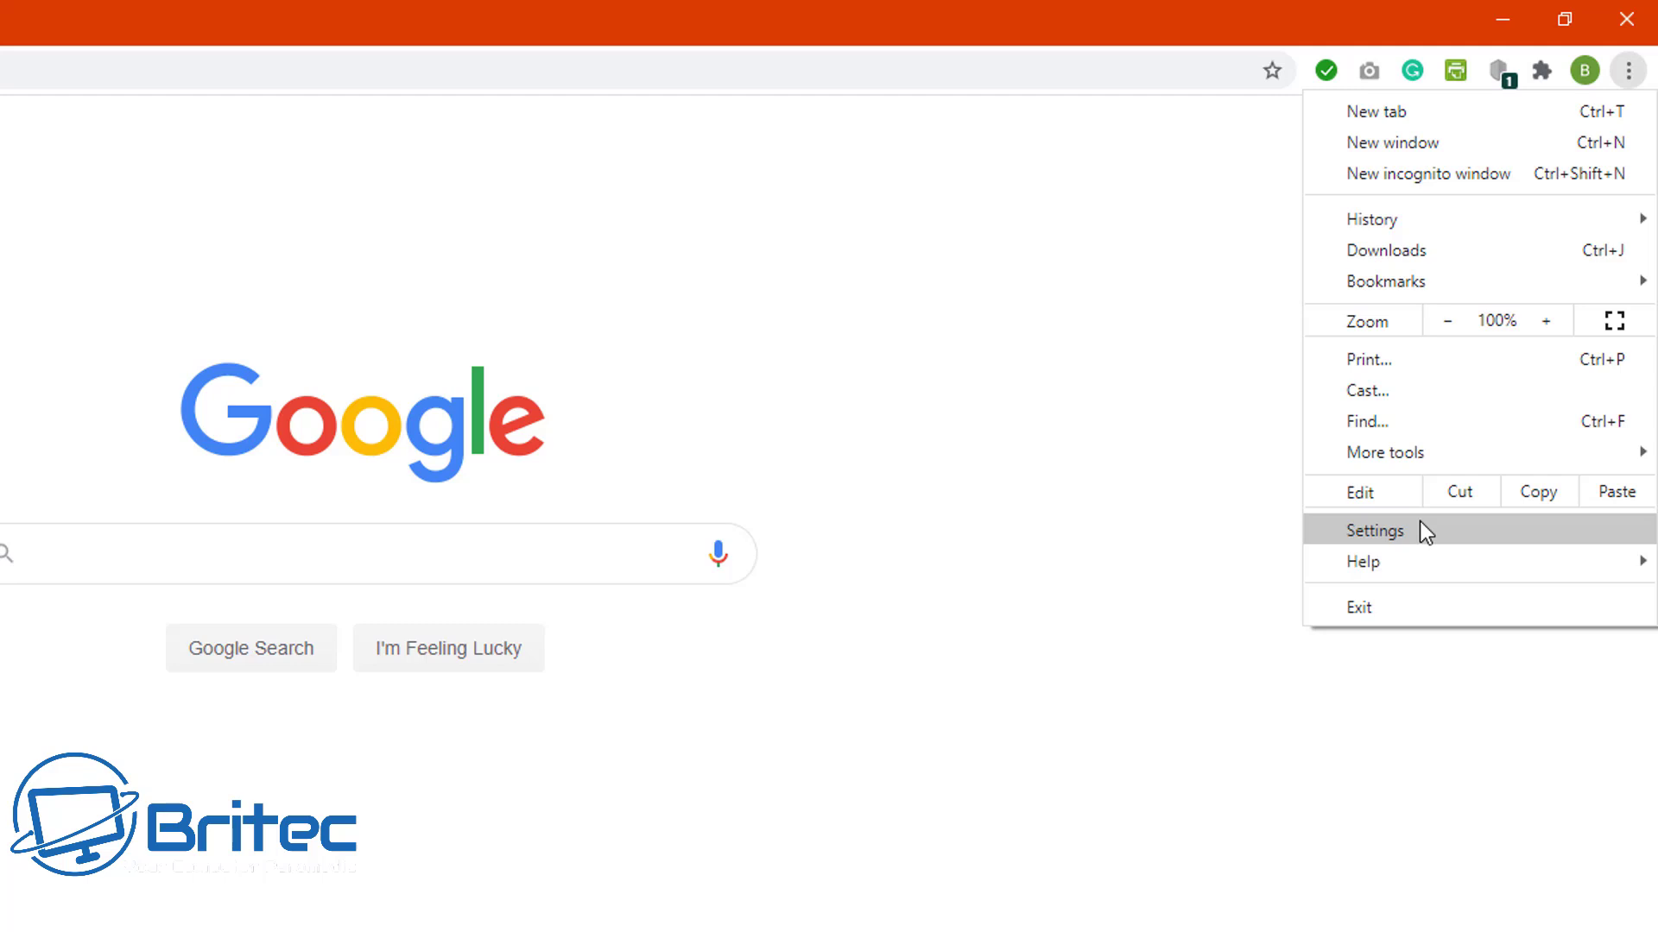
mouse_move(1413, 458)
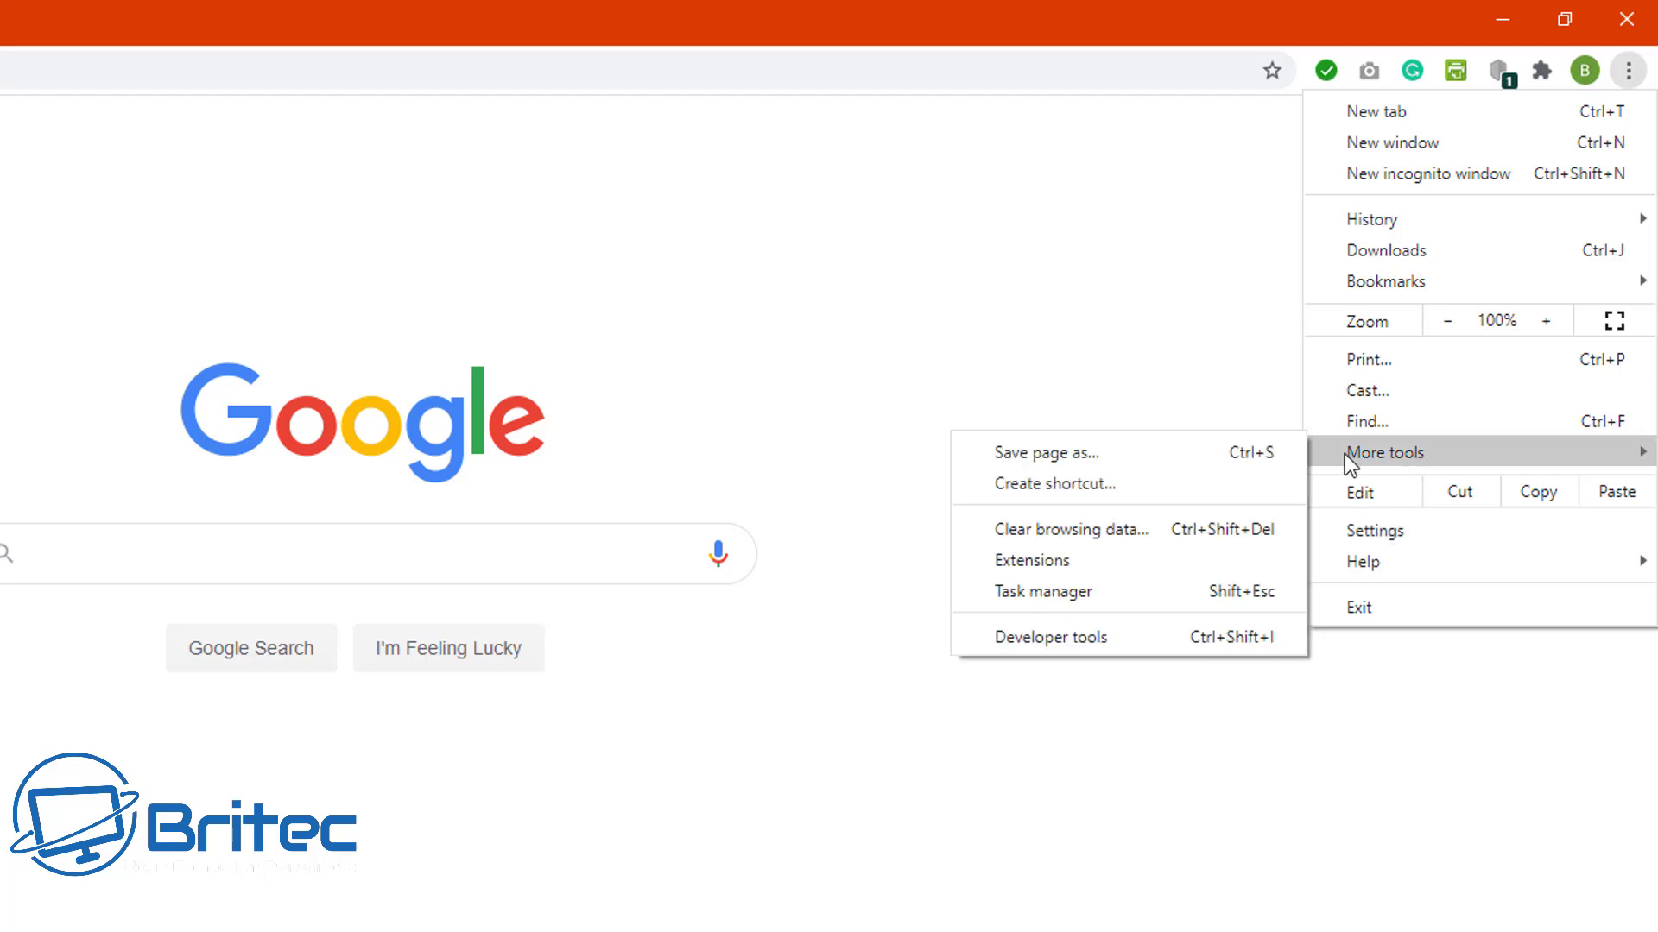
left_click(1161, 563)
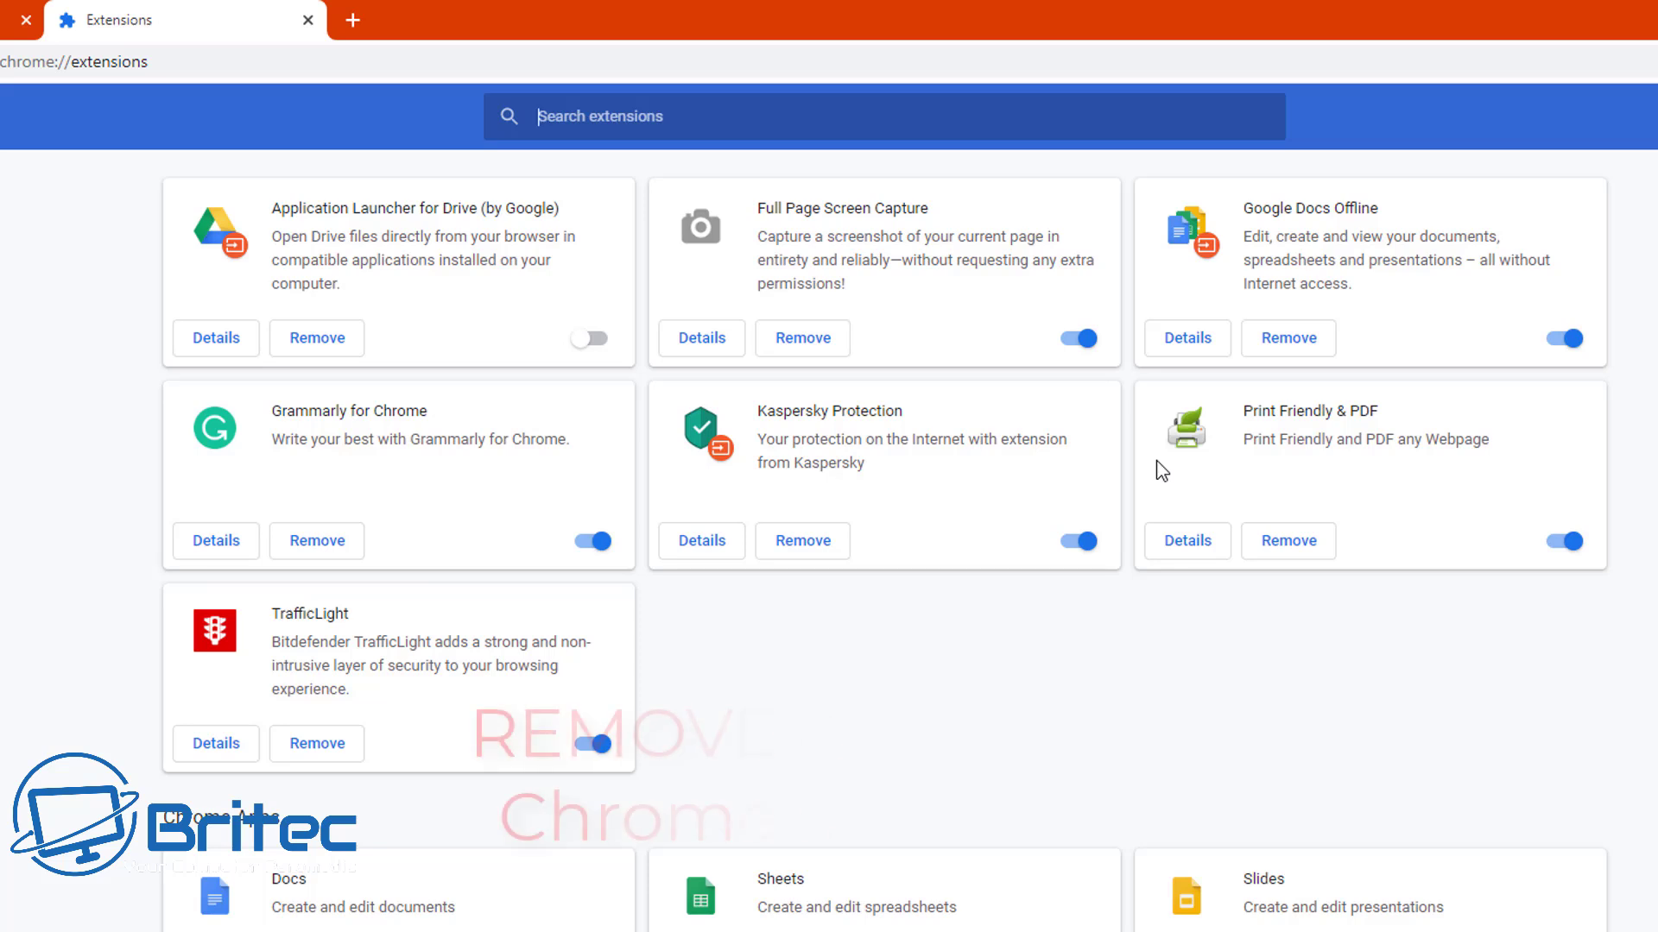
left_click(1290, 337)
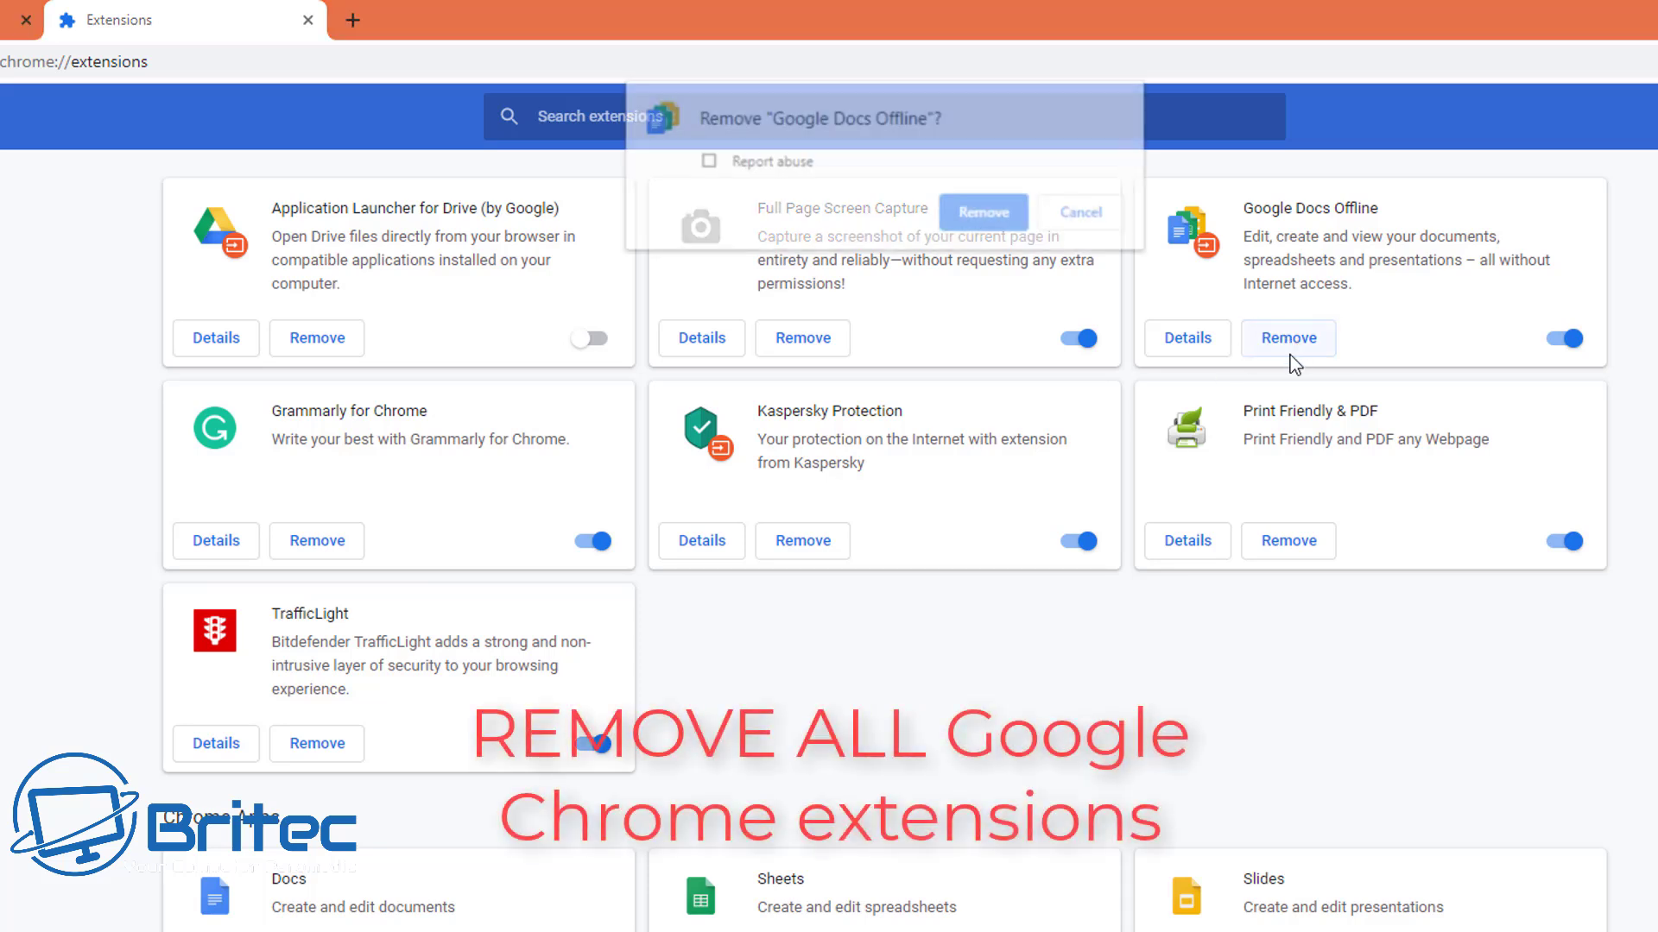
left_click(980, 214)
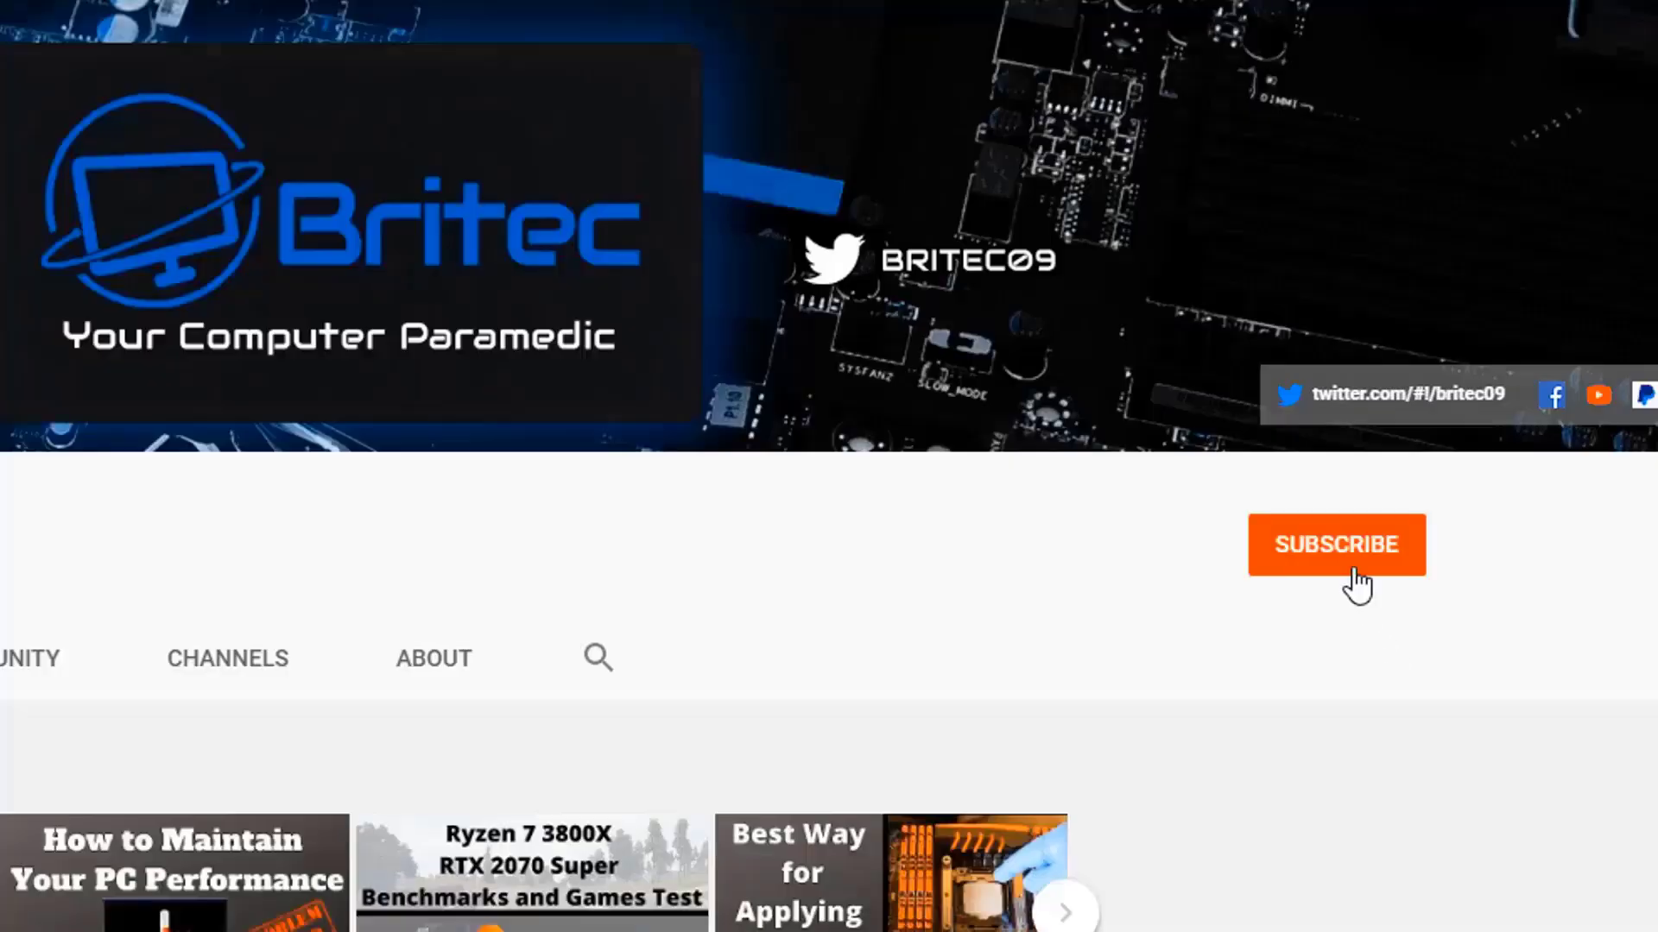
Step: Subscribe to the Britec YouTube channel and set its bell notifications to All
left_click(1354, 580)
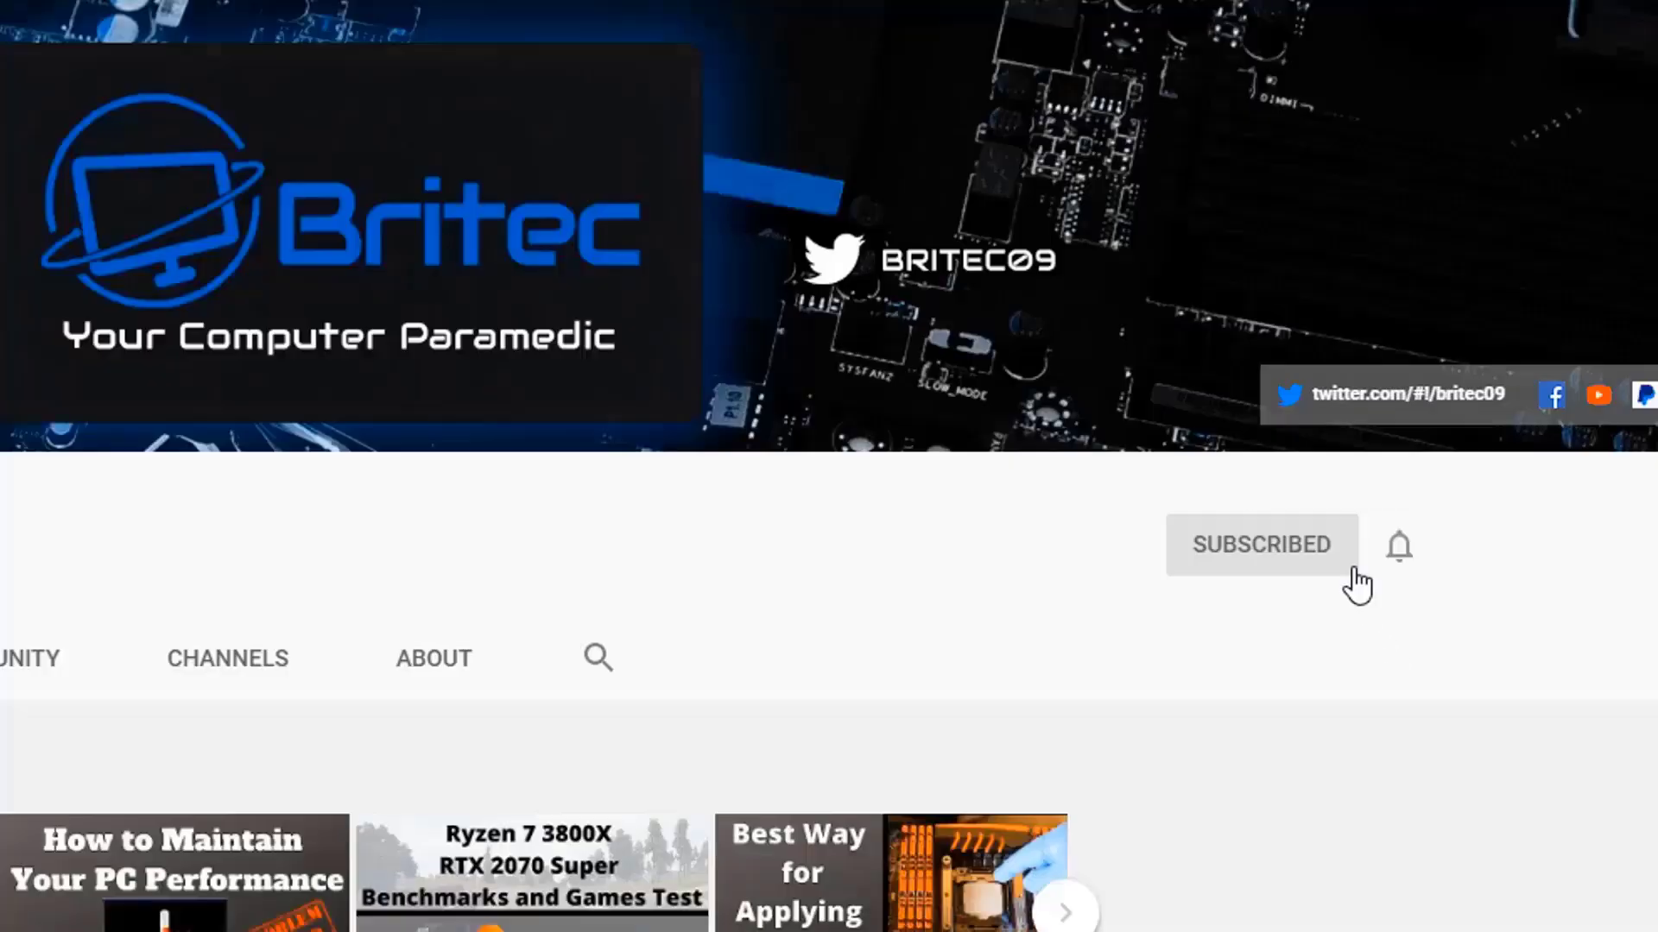
left_click(1404, 556)
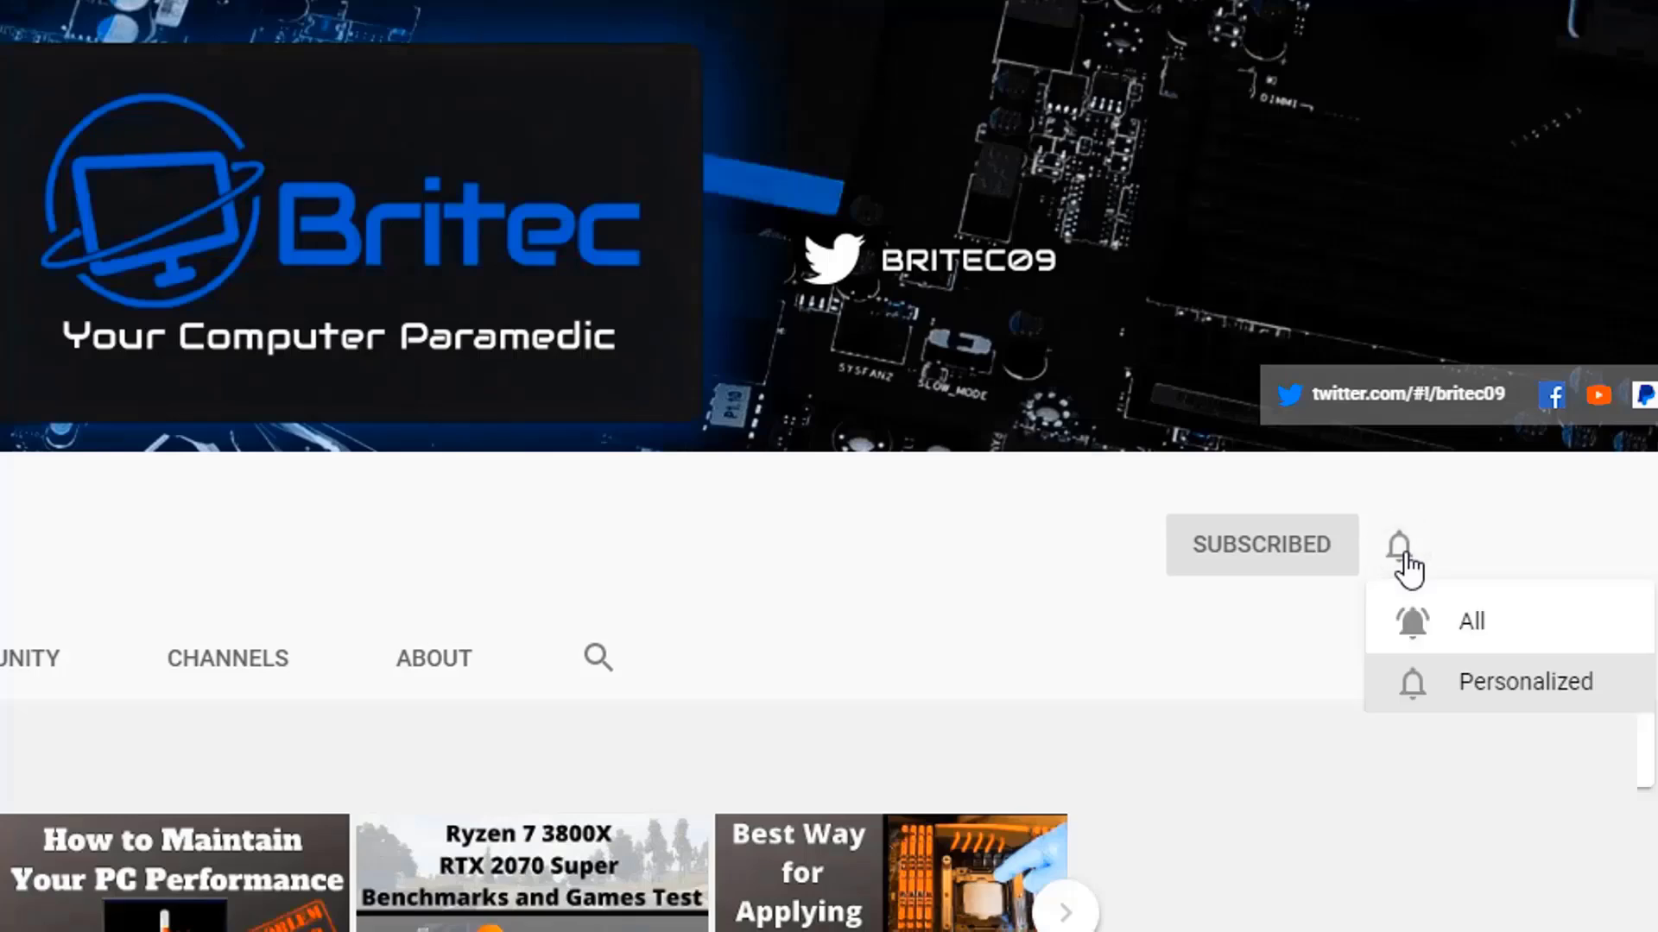
left_click(1442, 631)
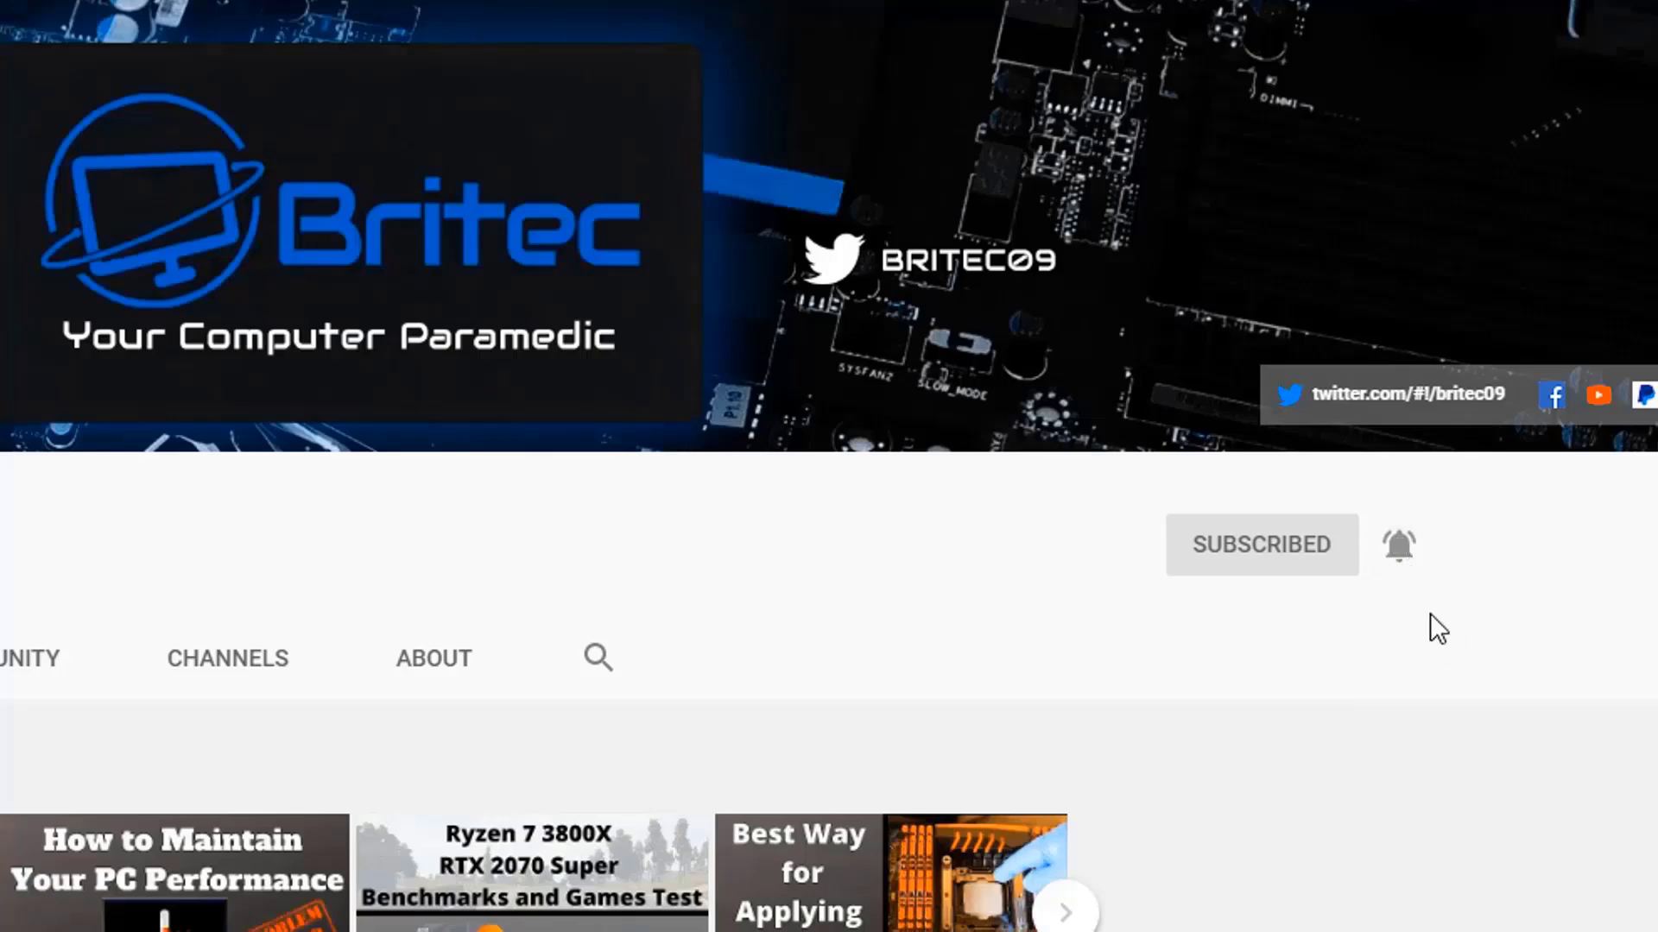